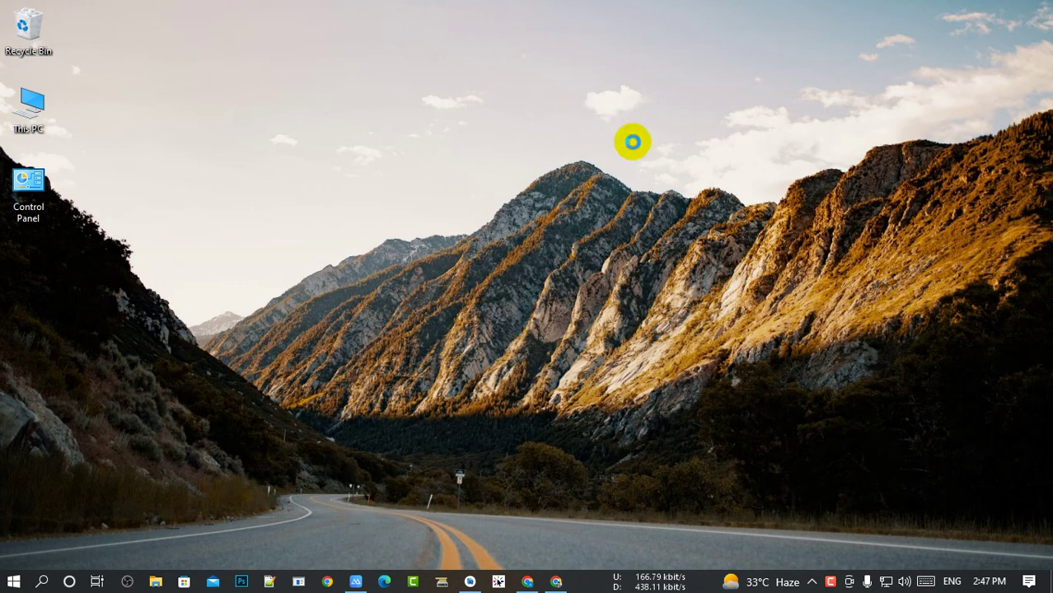
Step: Refresh the desktop and bring up Chrome showing the YouTube video's comments
click(642, 159)
right_click(602, 123)
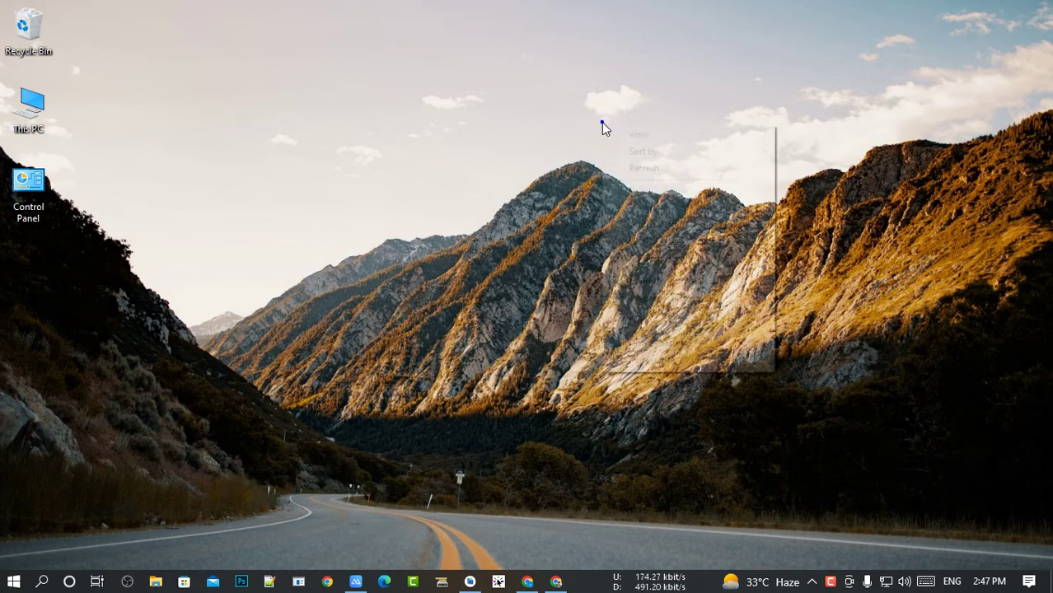
click(634, 162)
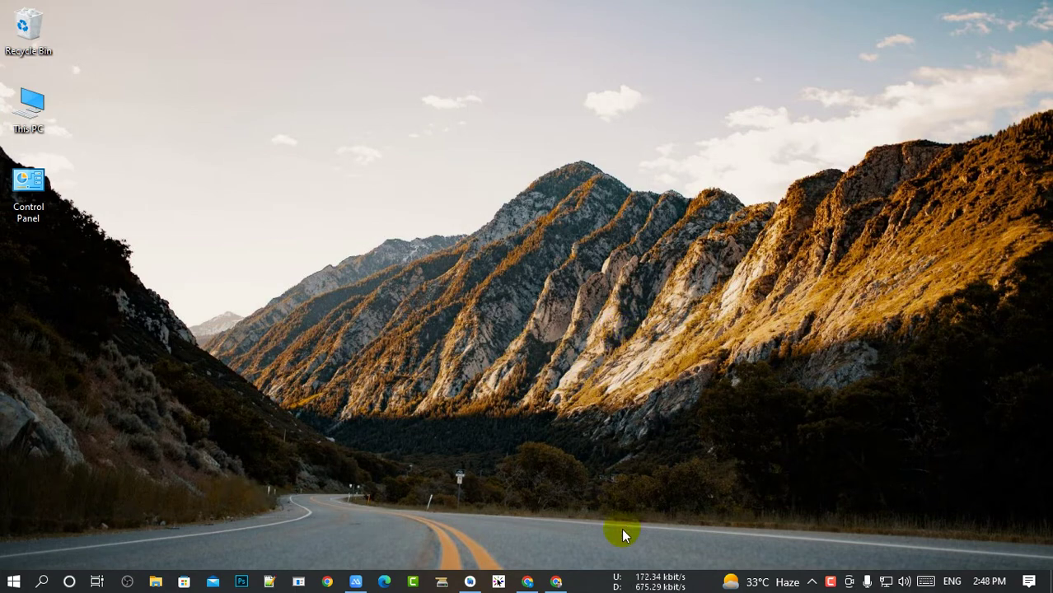
click(557, 583)
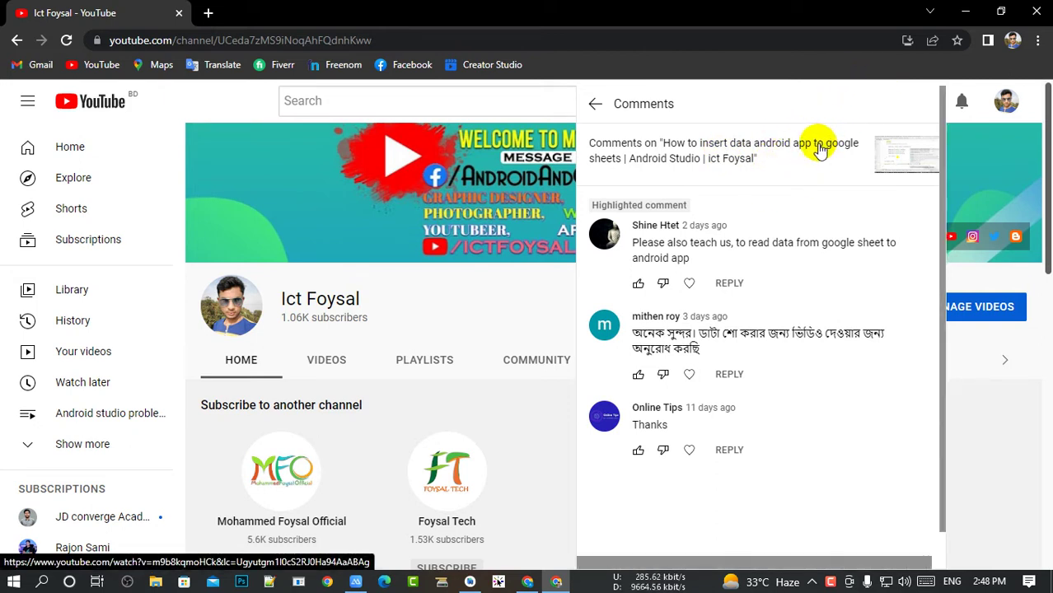
Step: Launch the Register app on the mirrored phone, then switch to the Gsheet Demo spreadsheet
click(355, 582)
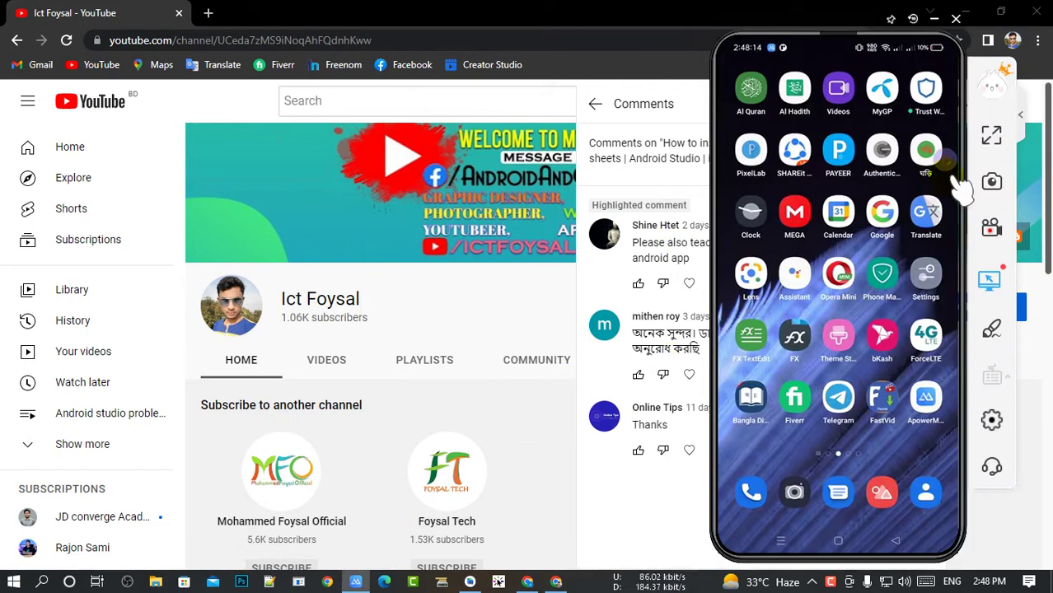
drag(960, 189, 922, 206)
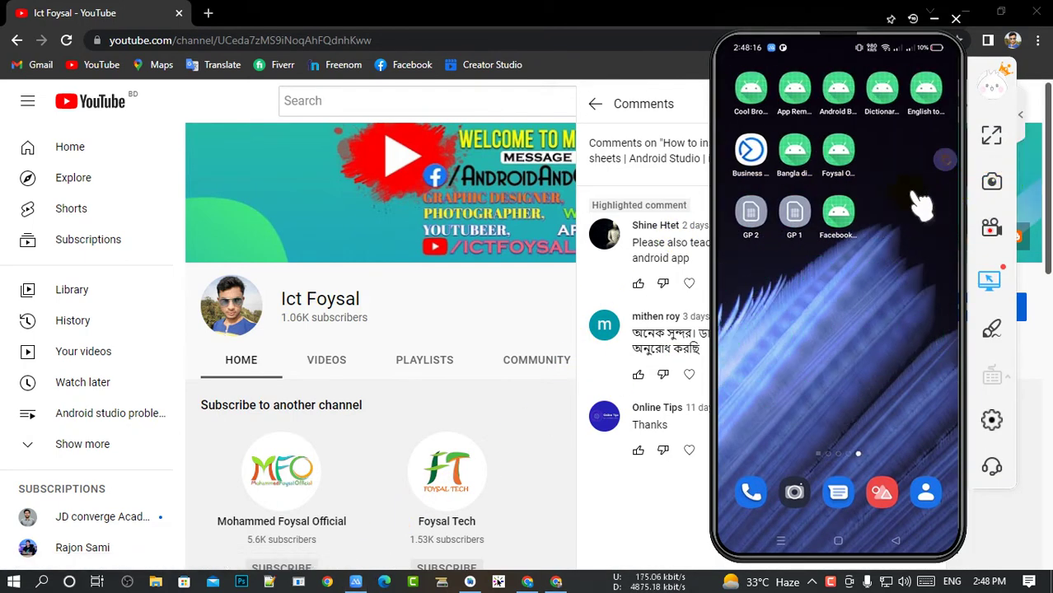
click(921, 204)
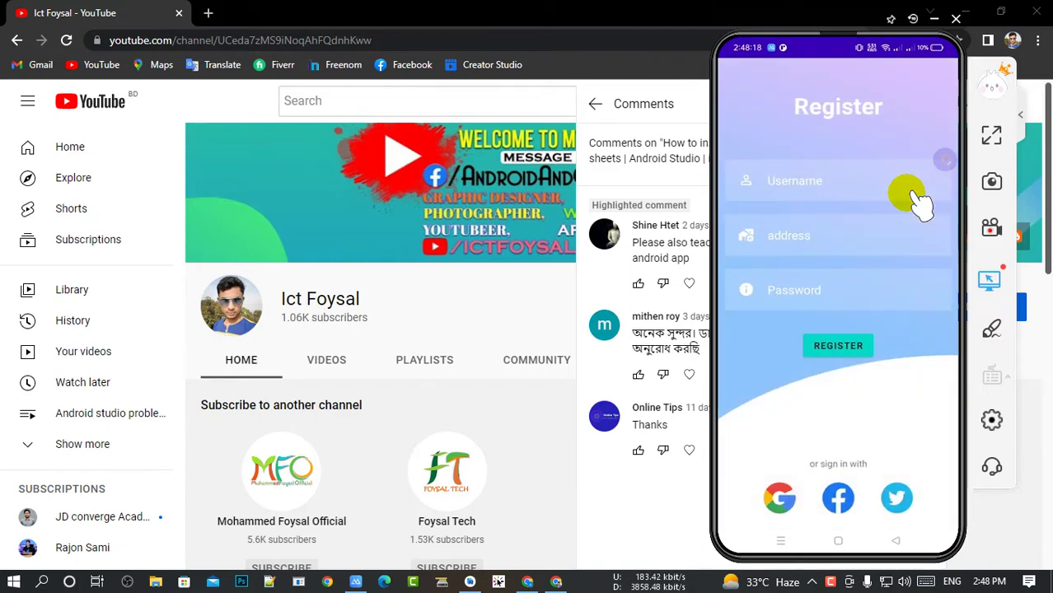
click(558, 583)
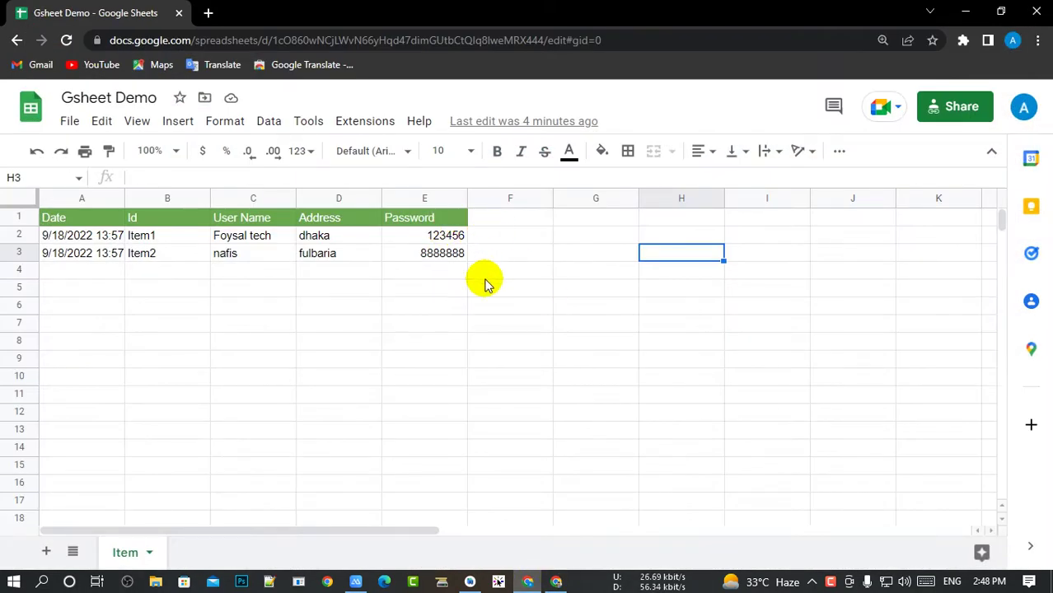
Step: Submit the phone app's registration form with a username, an address and a numeric password
click(356, 582)
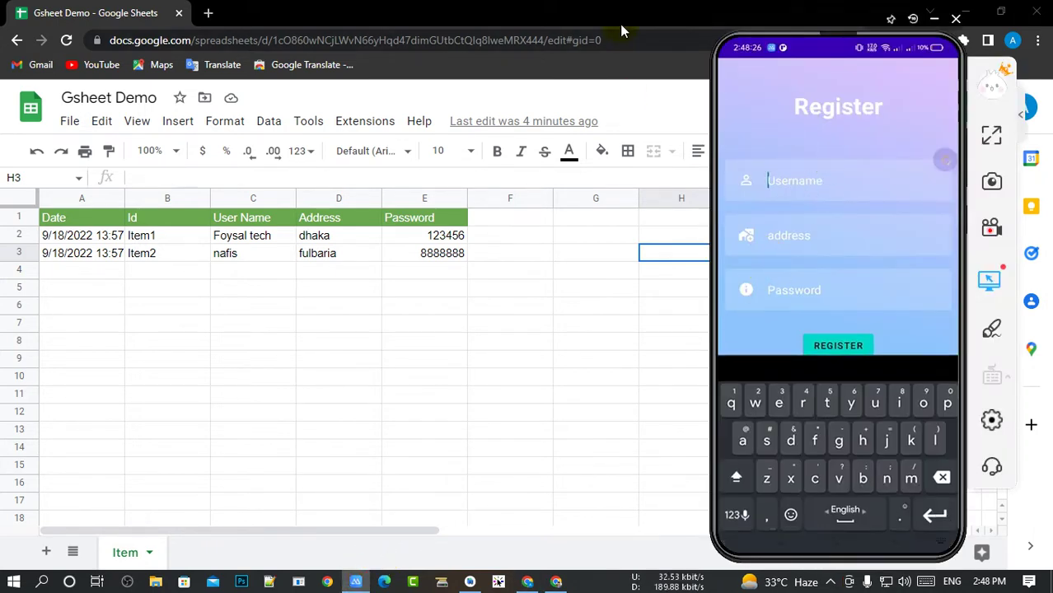
text(M)
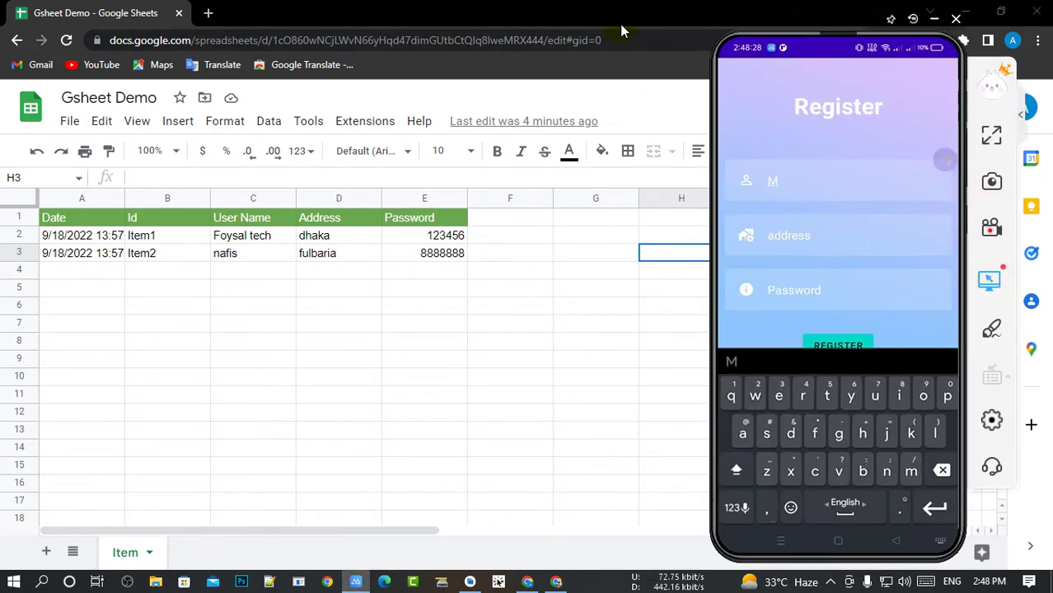
key(BackSpace)
text(ma)
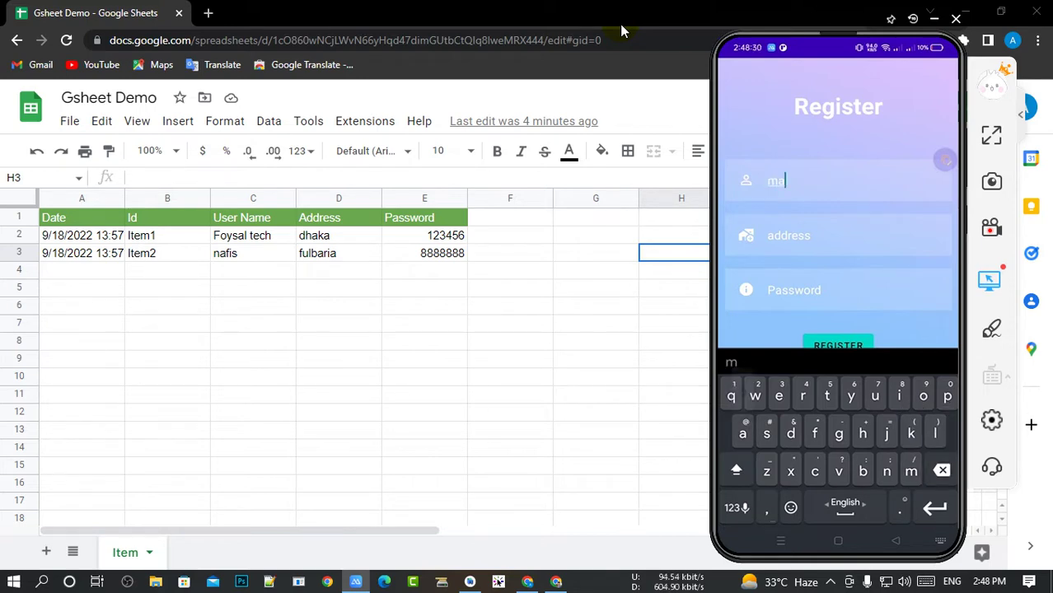
text(mun)
key(Return)
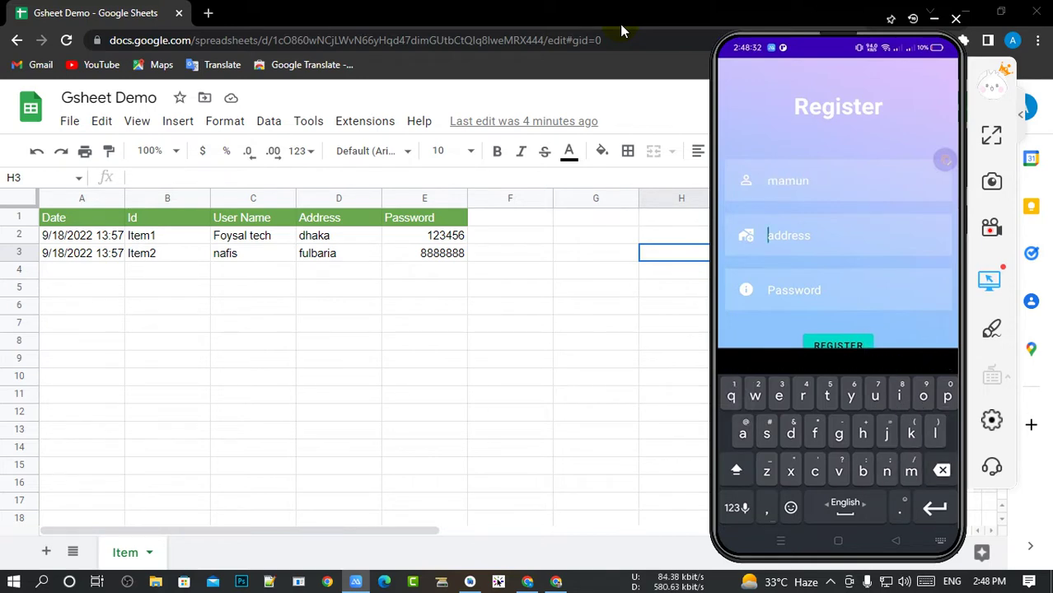
text(d)
text(haka)
key(Return)
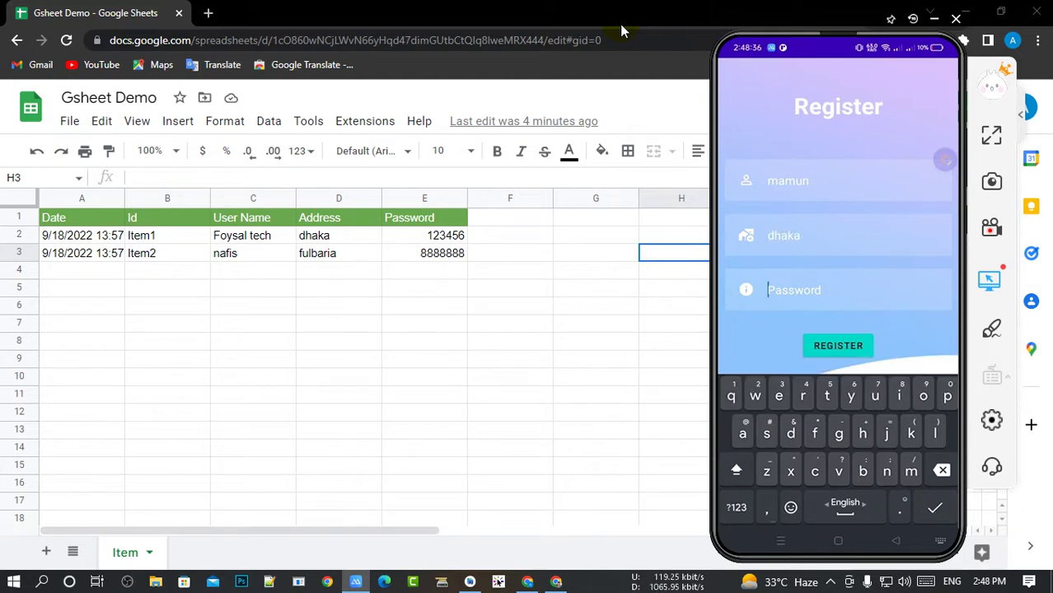
key(?123)
text(8888884)
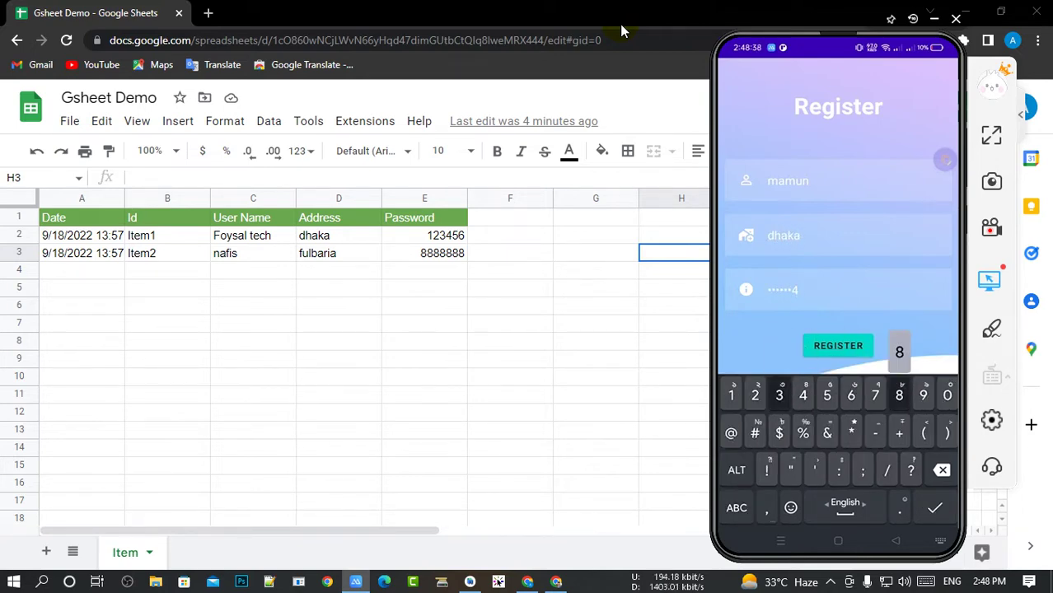
key(Return)
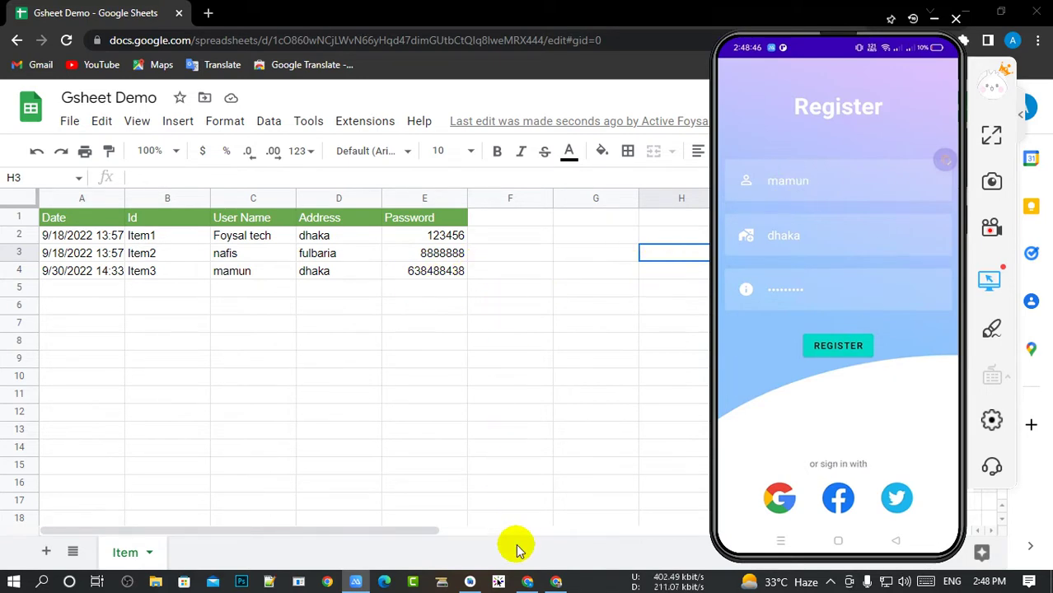
Step: Highlight the viewer's request to read Google sheet data in the YouTube comments, then return to Gsheet Demo
click(556, 582)
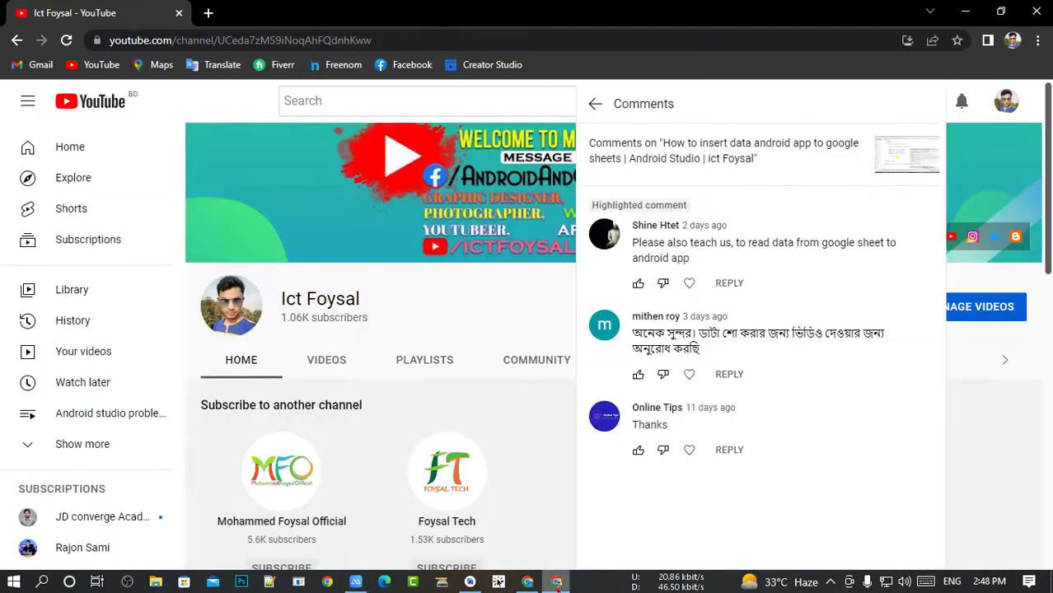
mouse_move(758, 247)
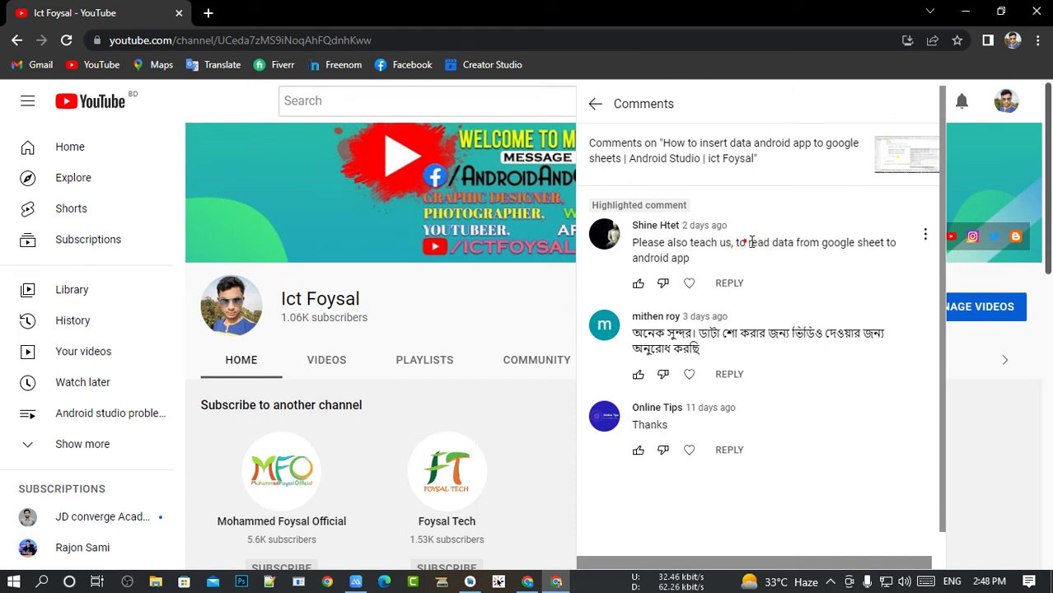
drag(746, 242, 810, 243)
drag(699, 334, 791, 334)
click(695, 334)
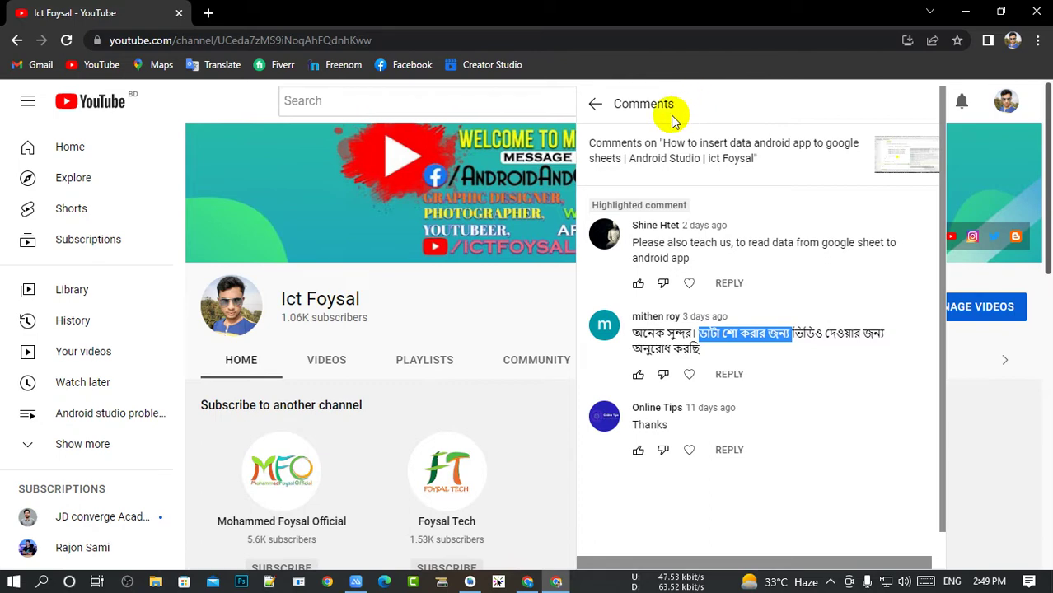
click(595, 104)
click(527, 582)
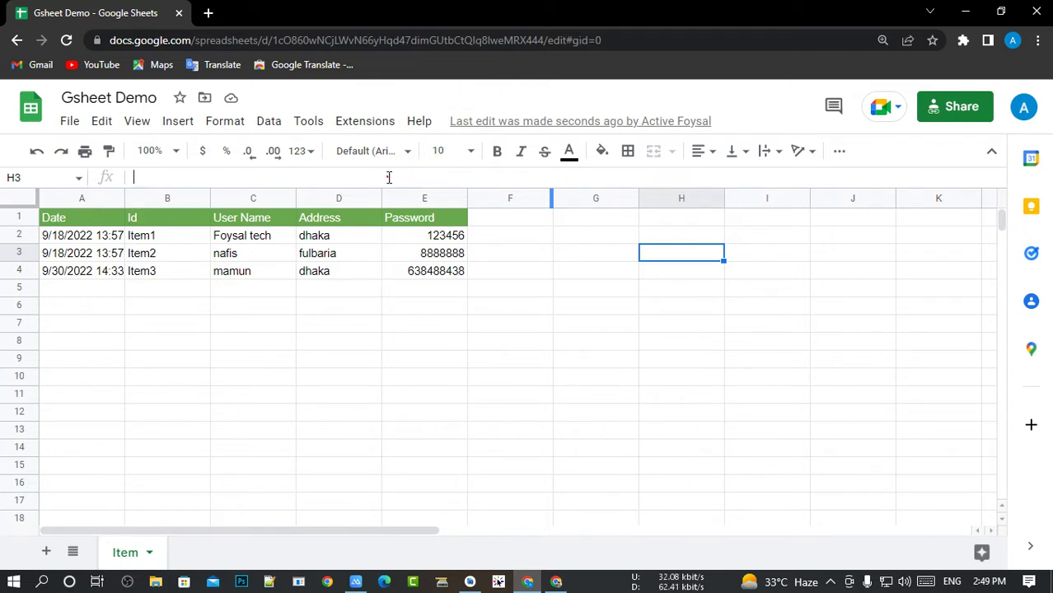
Step: Open Extensions > Apps Script from the Gsheet Demo spreadsheet
click(411, 327)
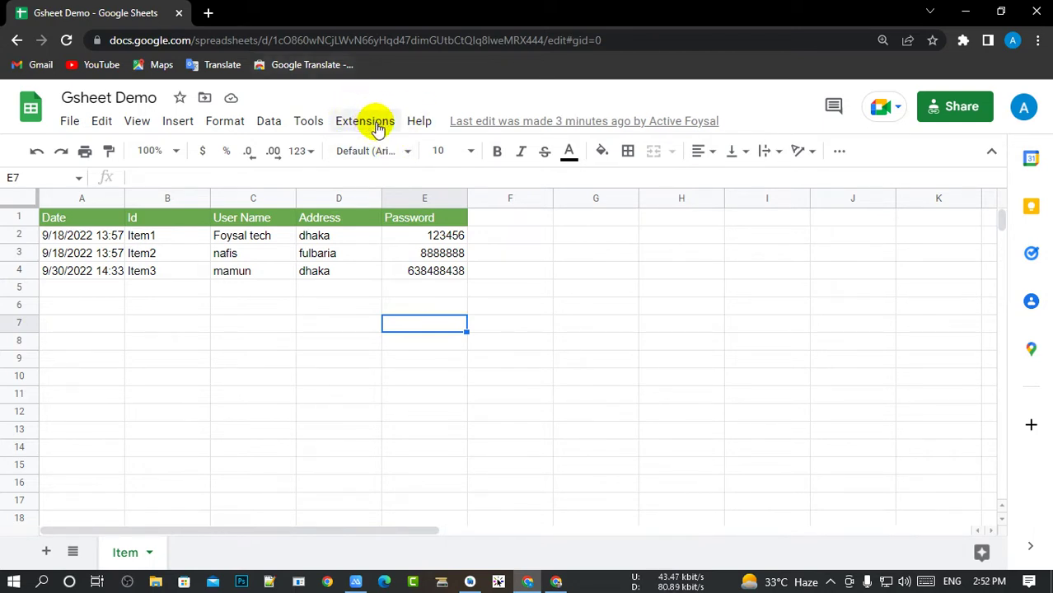
click(370, 122)
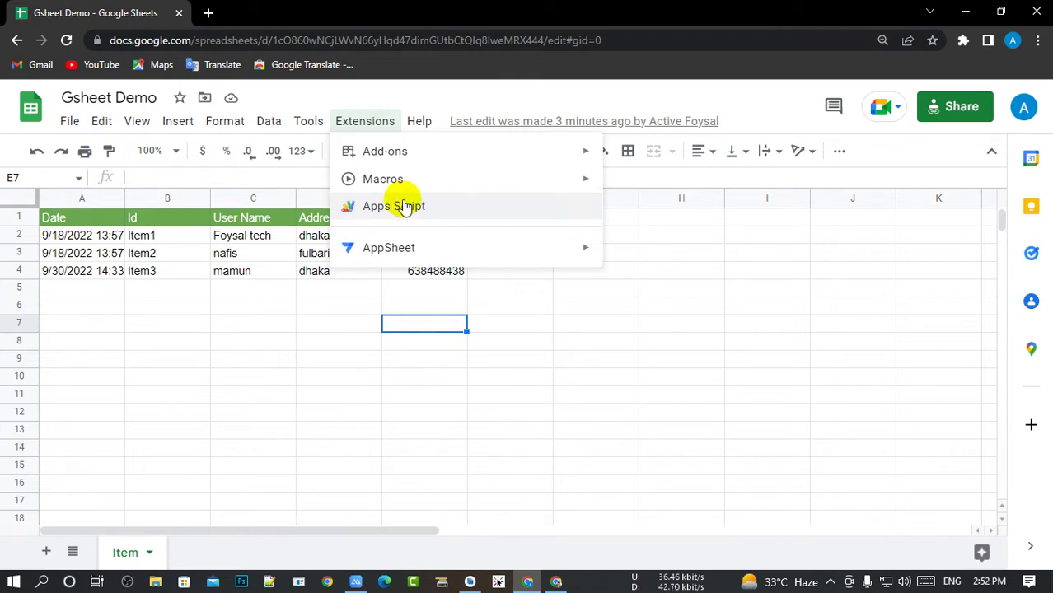
click(414, 206)
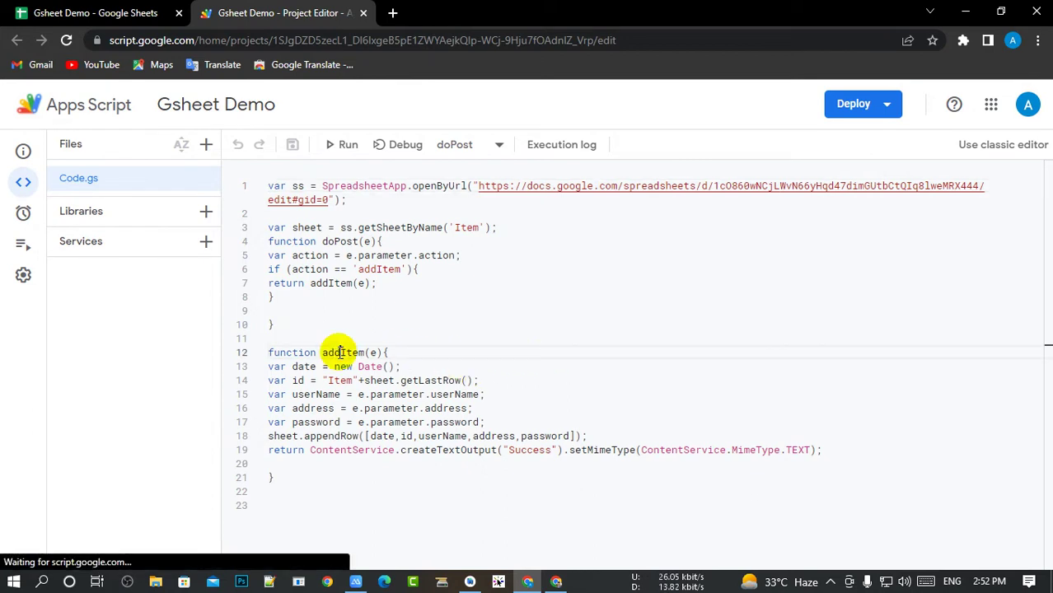
Step: Add blank lines after the addItem function, then switch to the doGet code in Notepad++
click(283, 475)
key(Return)
key(Return)
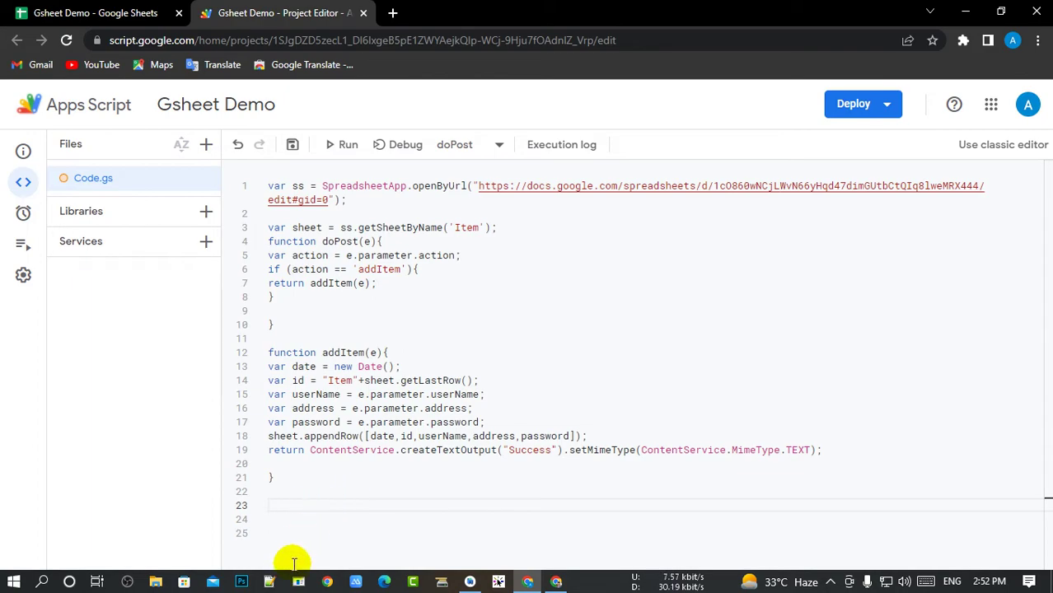
click(270, 583)
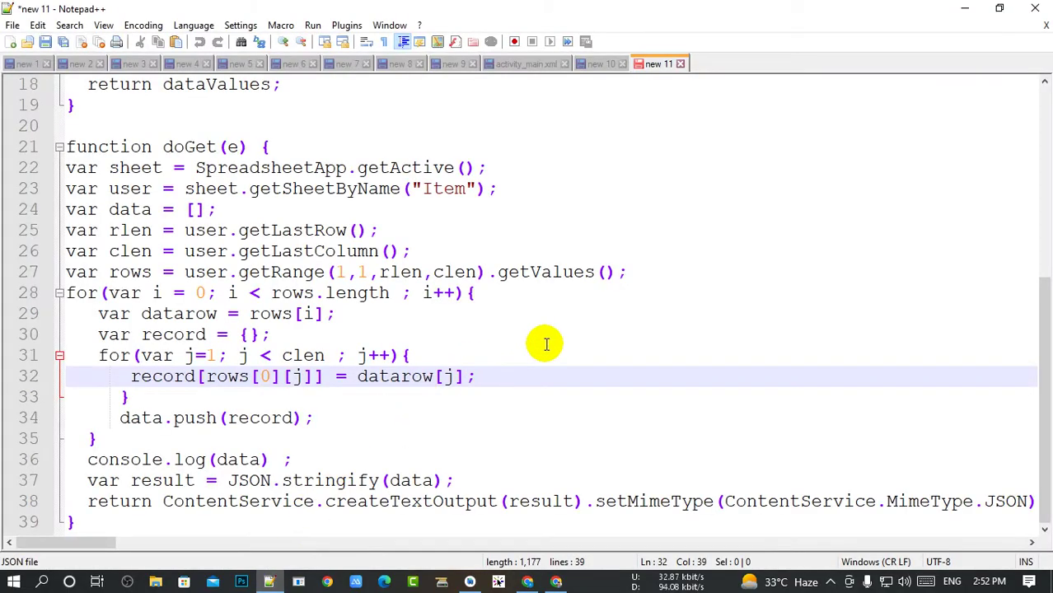
Step: Select and copy the doGet function in Notepad++, then minimize Notepad++
drag(95, 522, 22, 142)
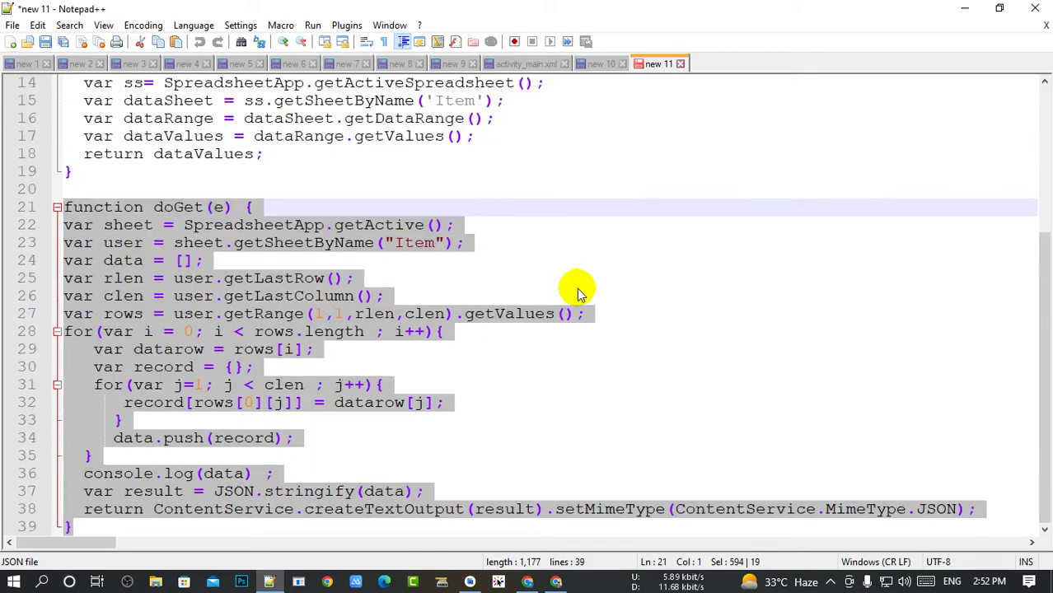
ctrl+scroll(573, 289, down, 1)
click(505, 356)
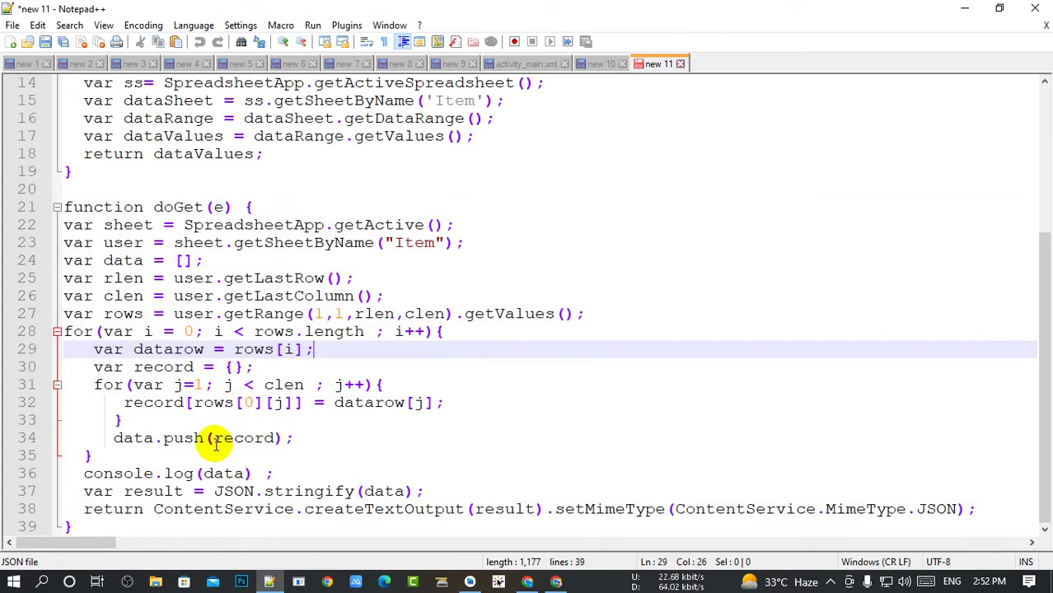
mouse_move(78, 528)
mouse_down()
mouse_move(62, 510)
mouse_move(56, 206)
mouse_up()
key(ctrl+c)
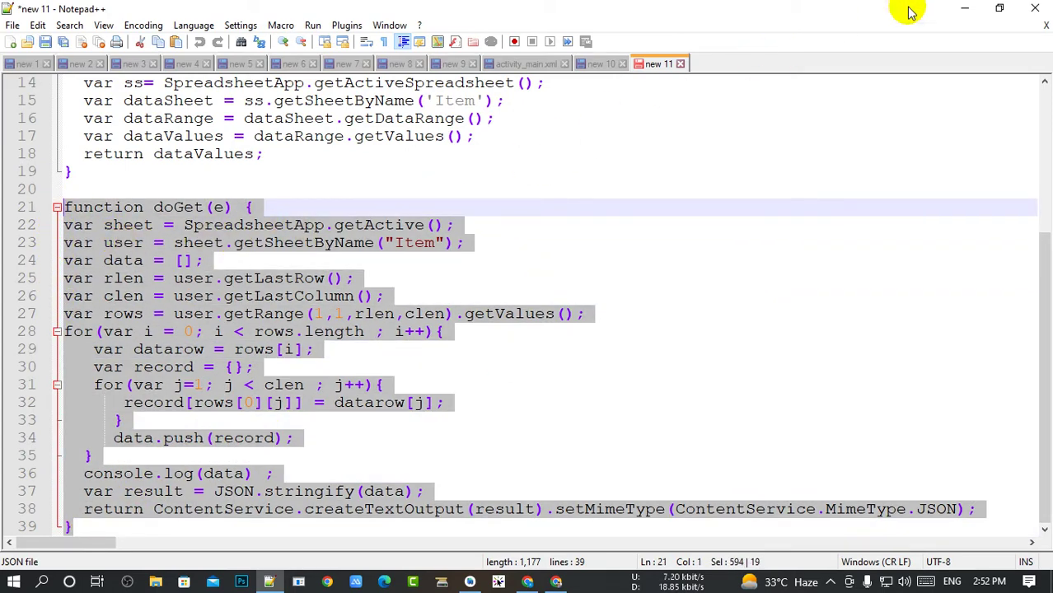
click(966, 8)
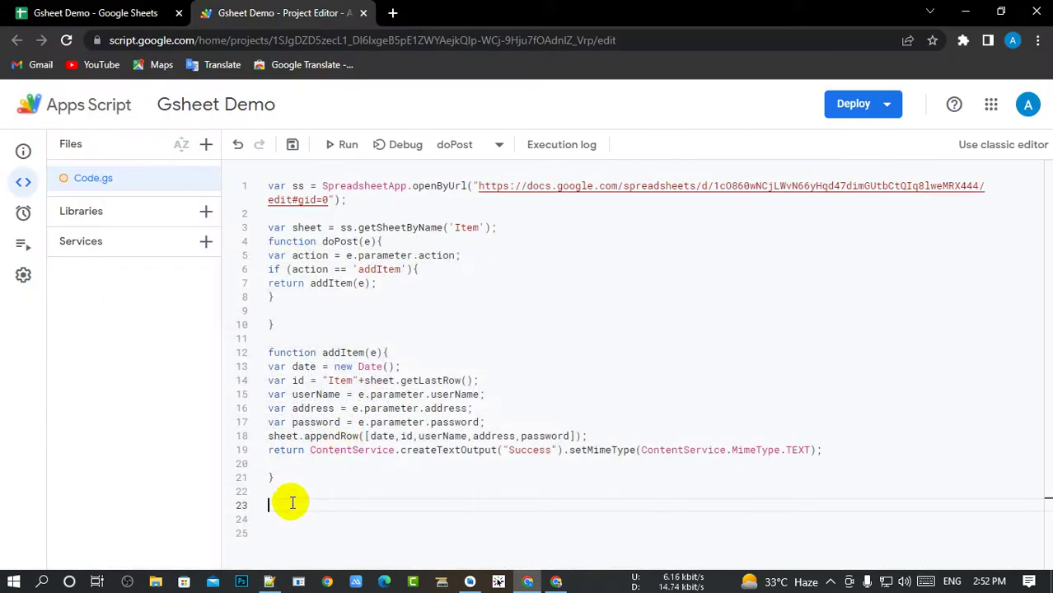
Step: Paste the copied doGet function into Code.gs on the empty line below addItem
click(291, 502)
key(ctrl+v)
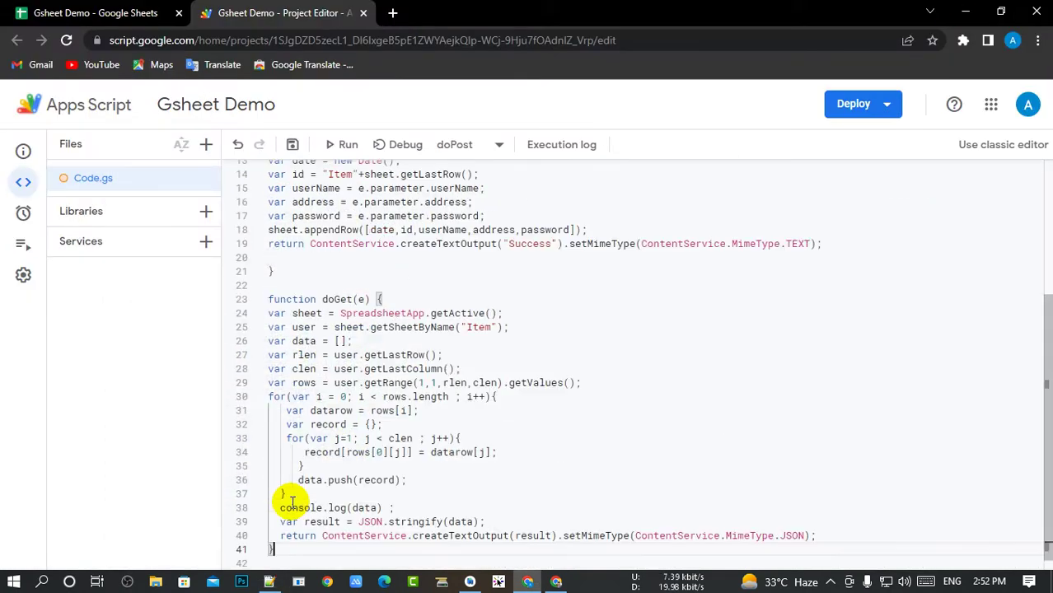
scroll(647, 349, down, 1)
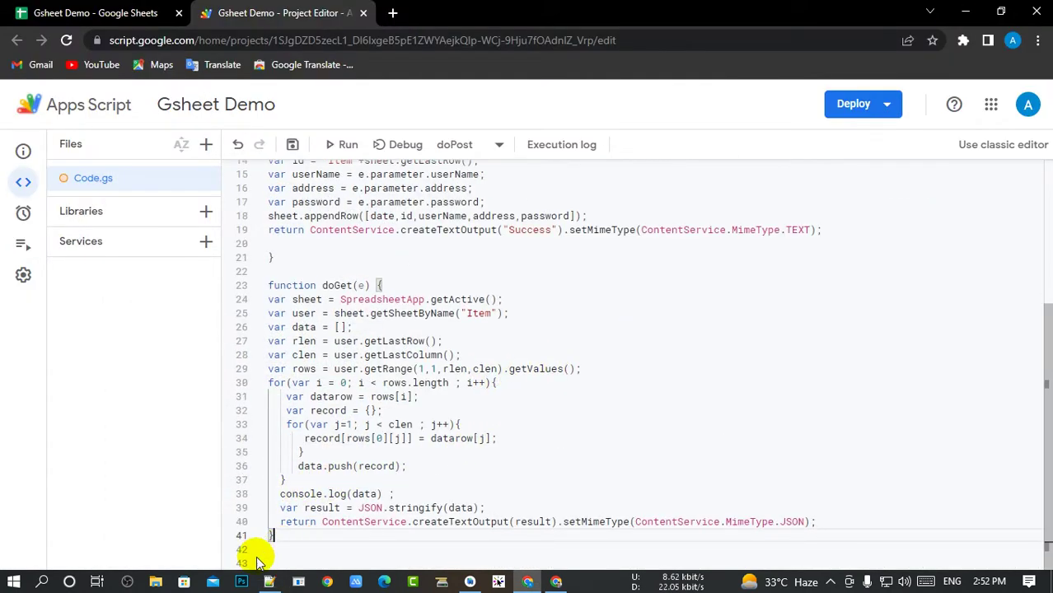
drag(275, 536, 219, 274)
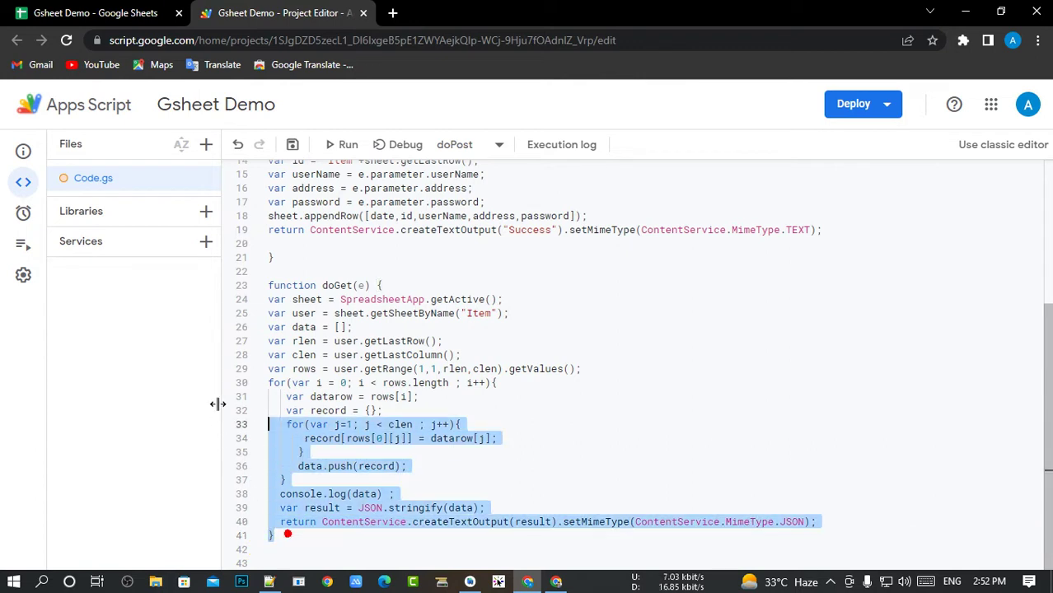
click(570, 311)
Step: Walk through doGet's user sheet, data array, clen and rows variables, and the loop counter i
click(305, 313)
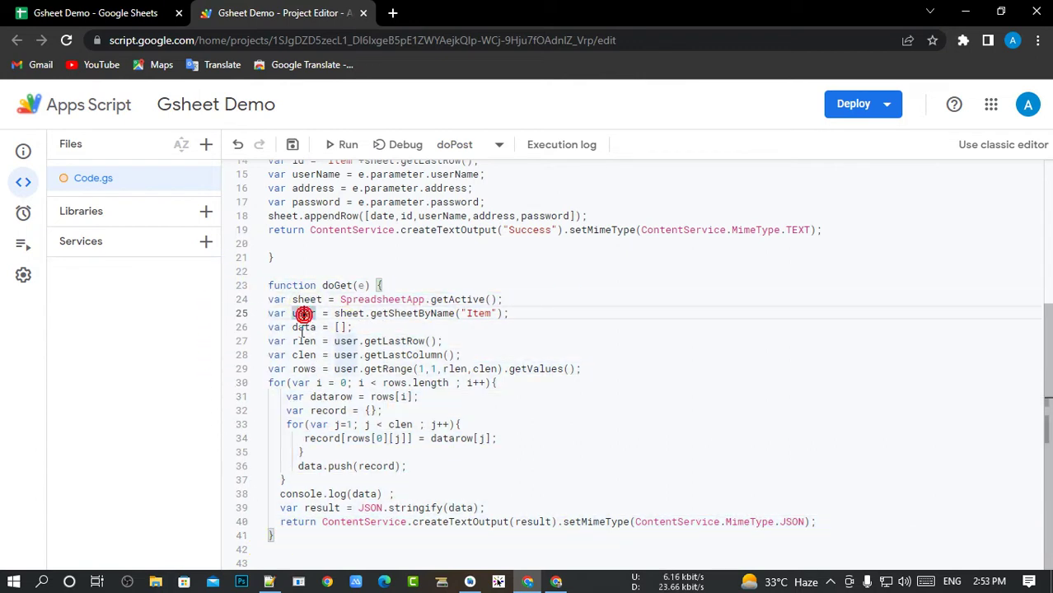
click(301, 327)
click(298, 355)
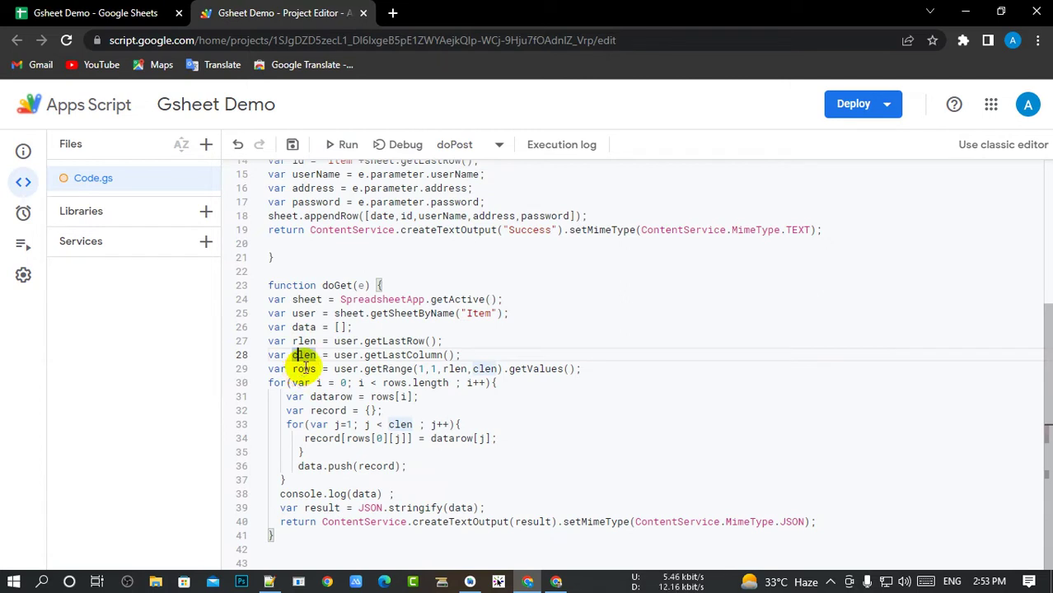
click(303, 369)
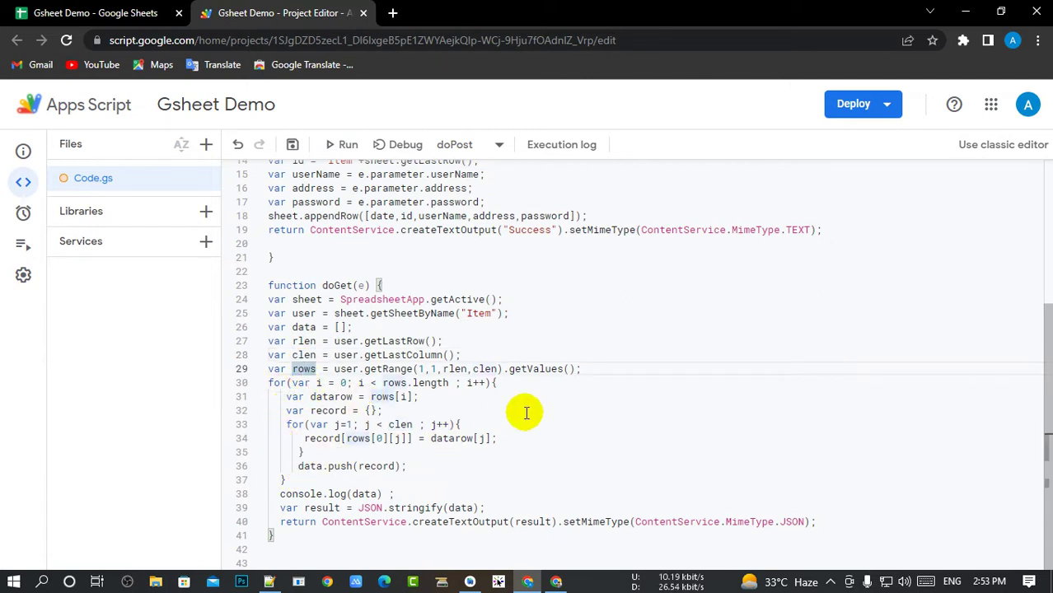
click(361, 383)
click(342, 384)
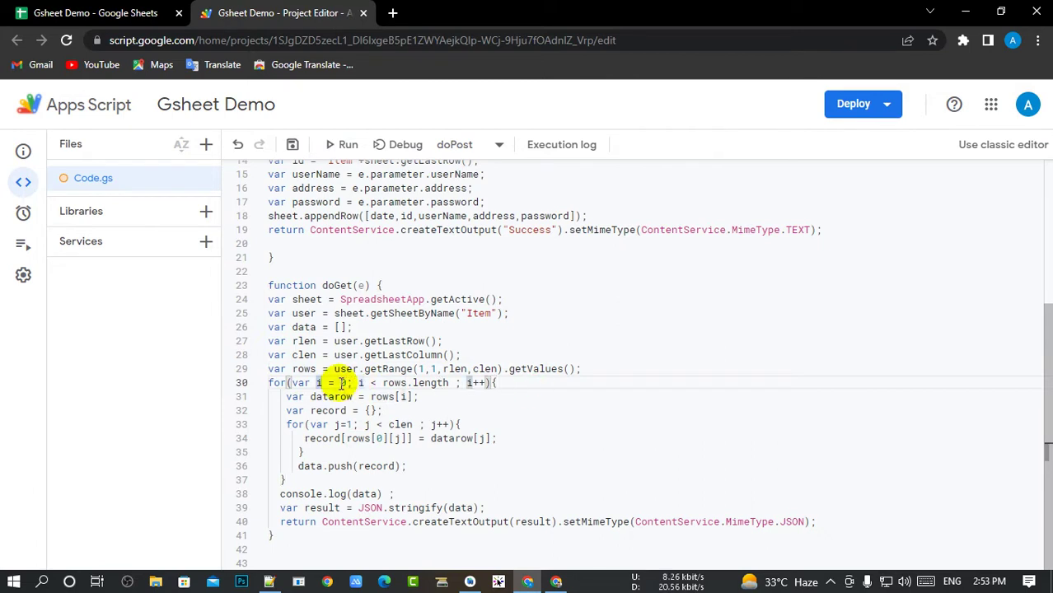
drag(334, 383, 346, 382)
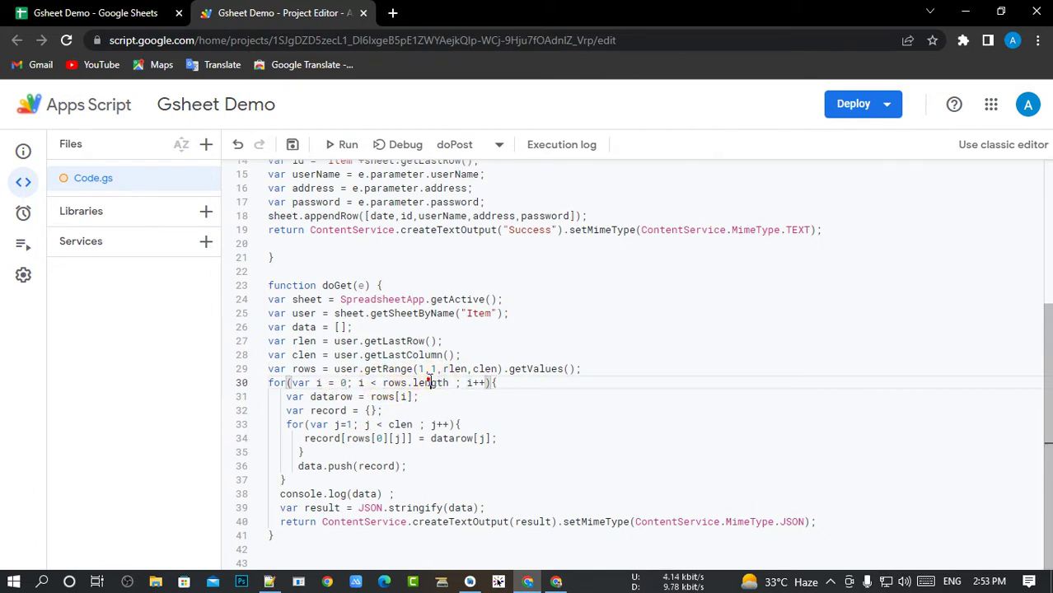
Step: Walk through the loop's i++ increment, record assignment and push, and the 'Item' sheet name
click(509, 382)
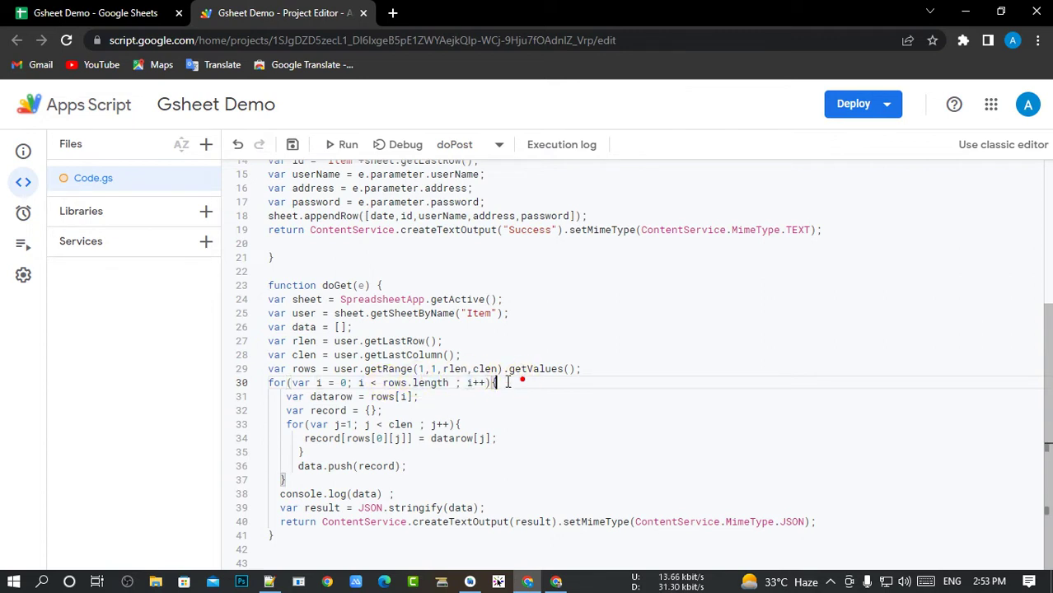
click(470, 382)
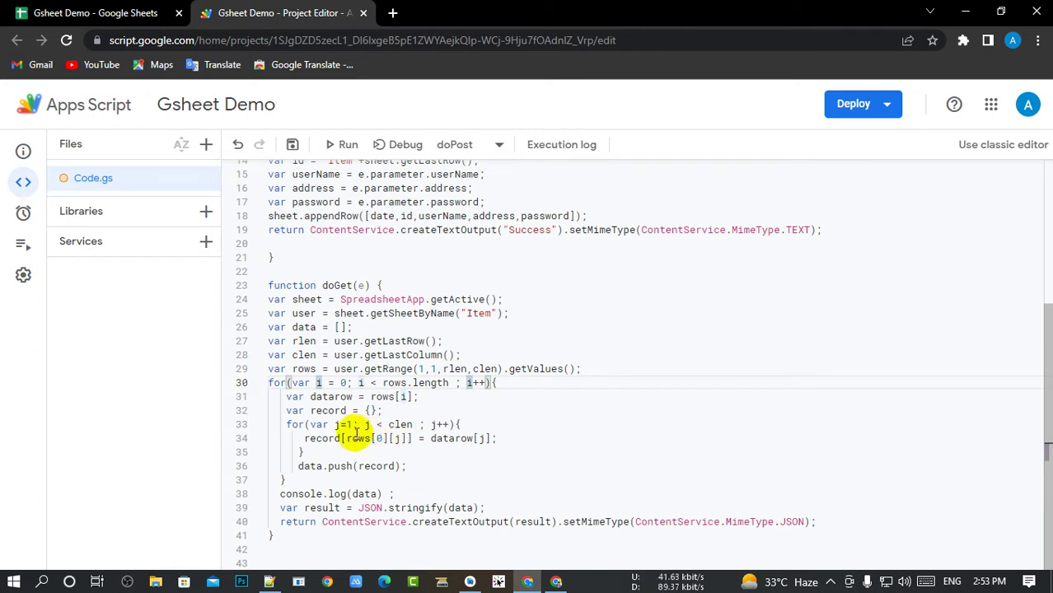
click(366, 439)
click(370, 467)
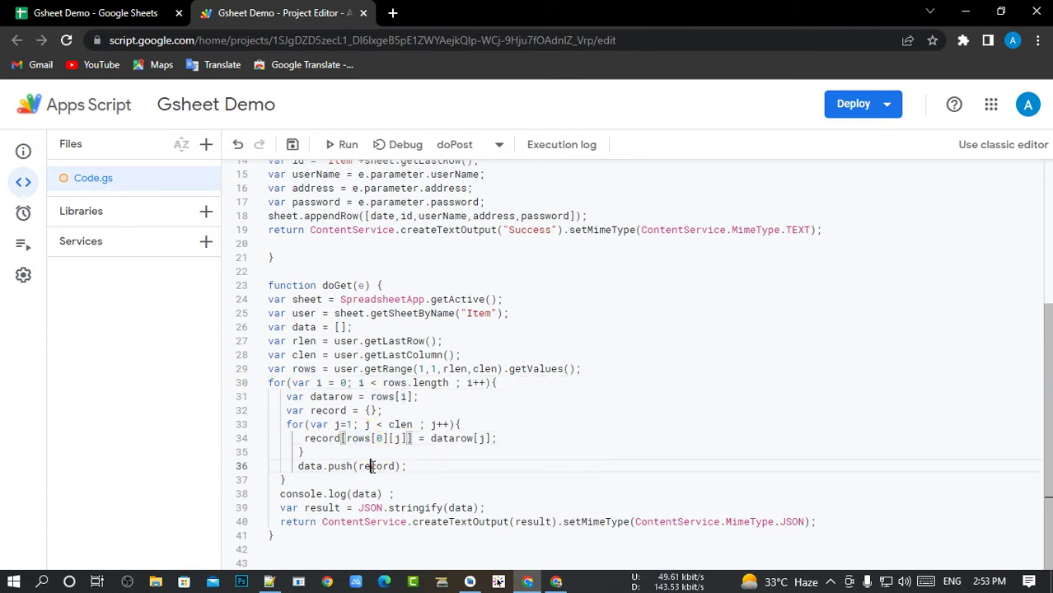
click(463, 475)
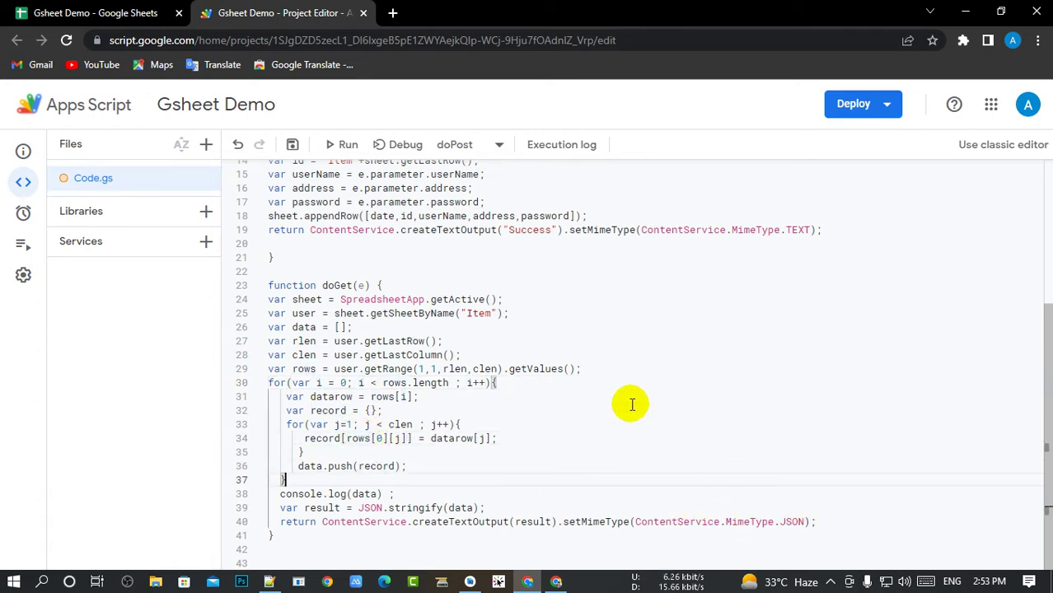
click(546, 386)
click(503, 313)
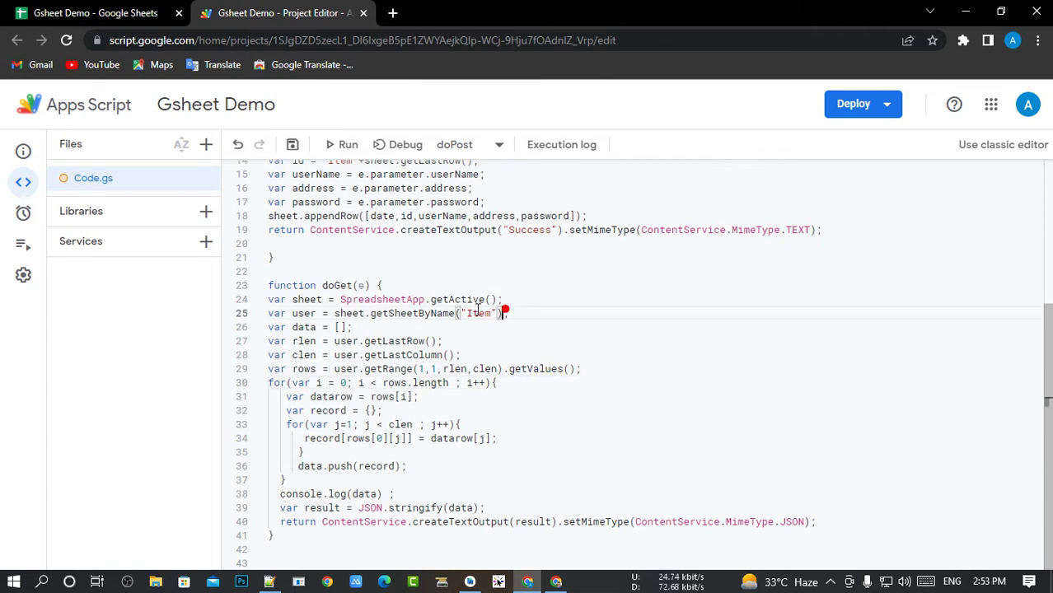
click(476, 313)
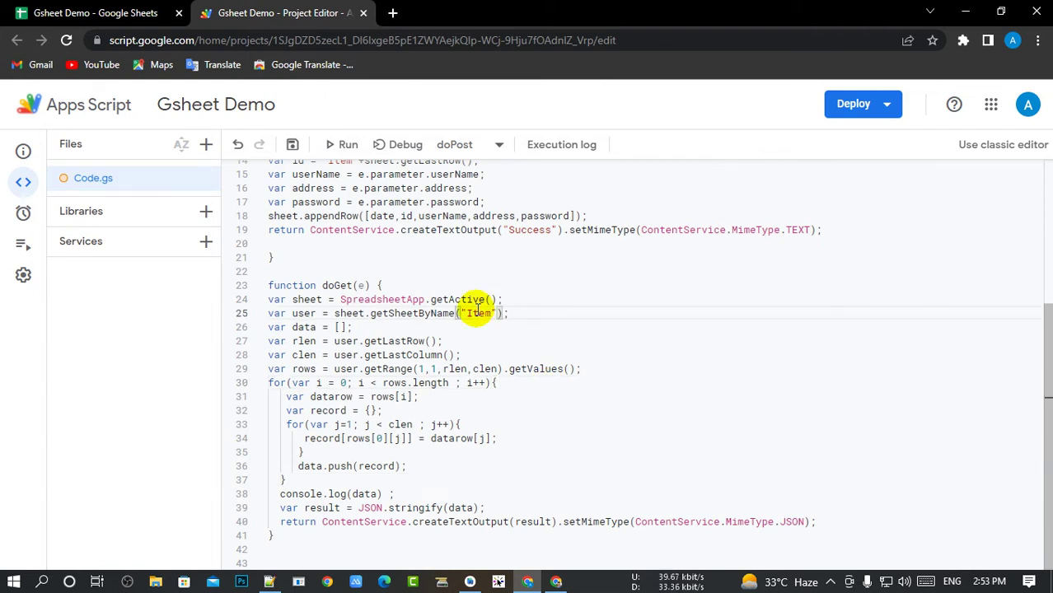
click(94, 13)
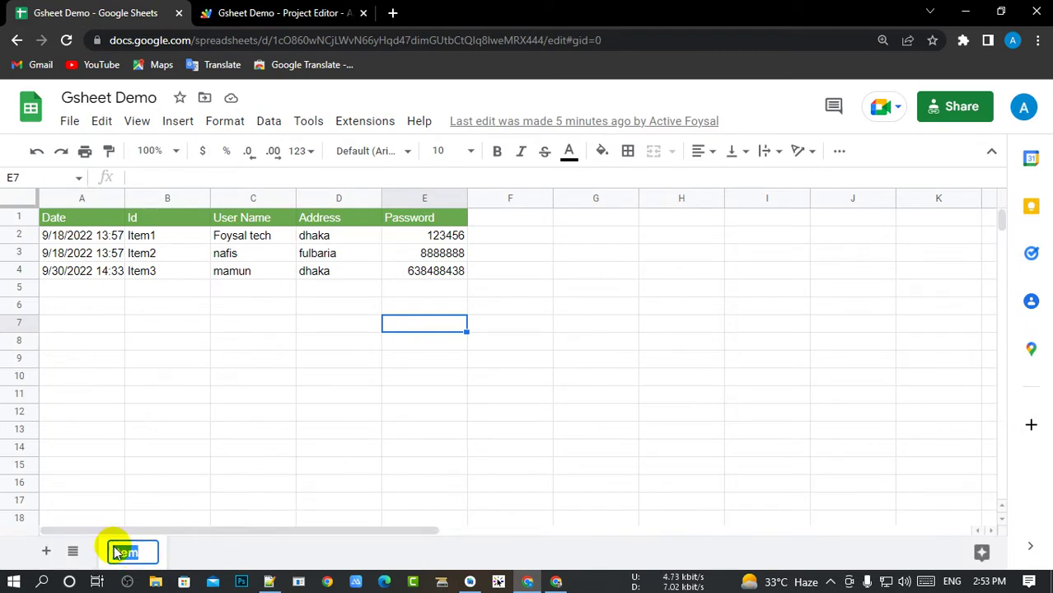
click(141, 552)
double_click(118, 552)
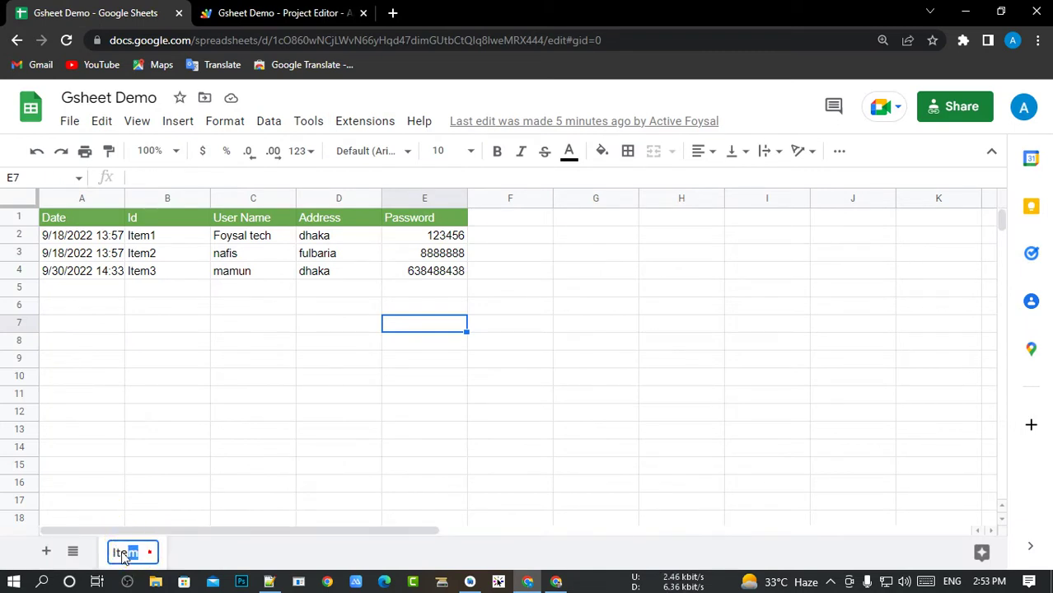
click(234, 109)
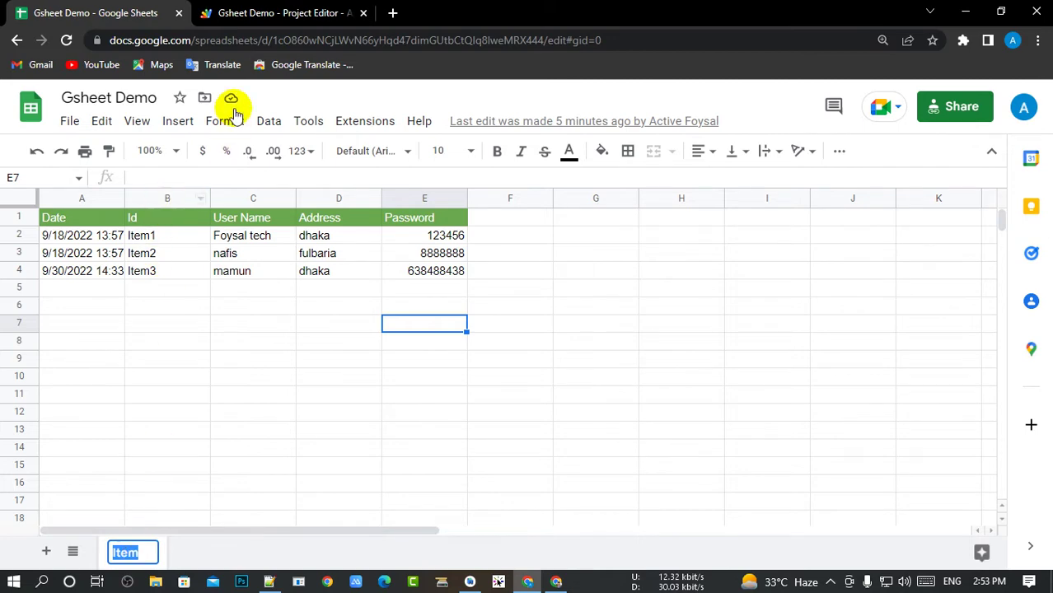
click(272, 14)
click(480, 313)
double_click(479, 313)
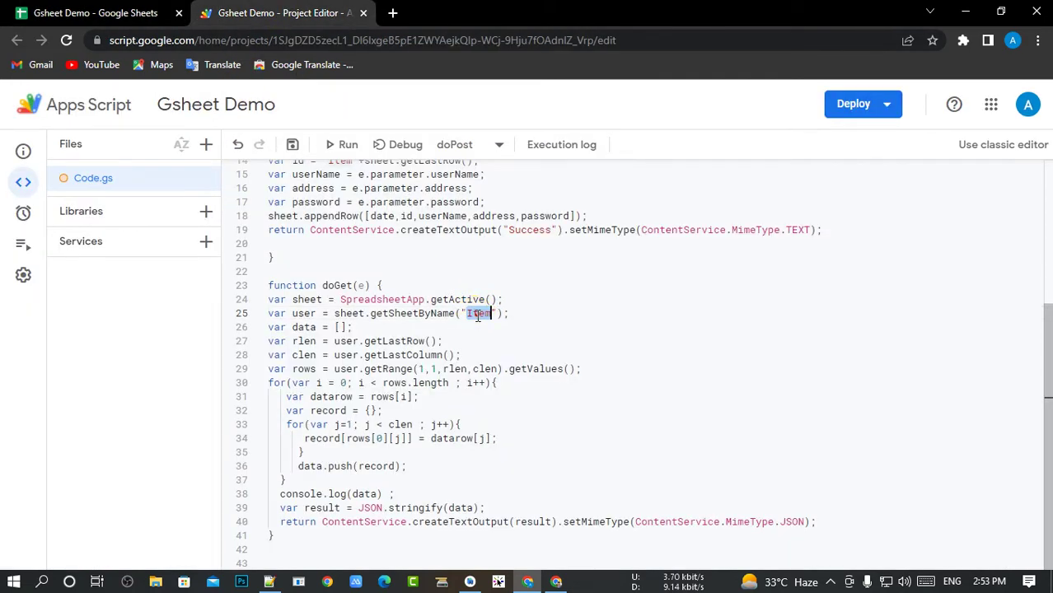
Step: Check the sheet name 'Item' in the code against the spreadsheet
click(96, 13)
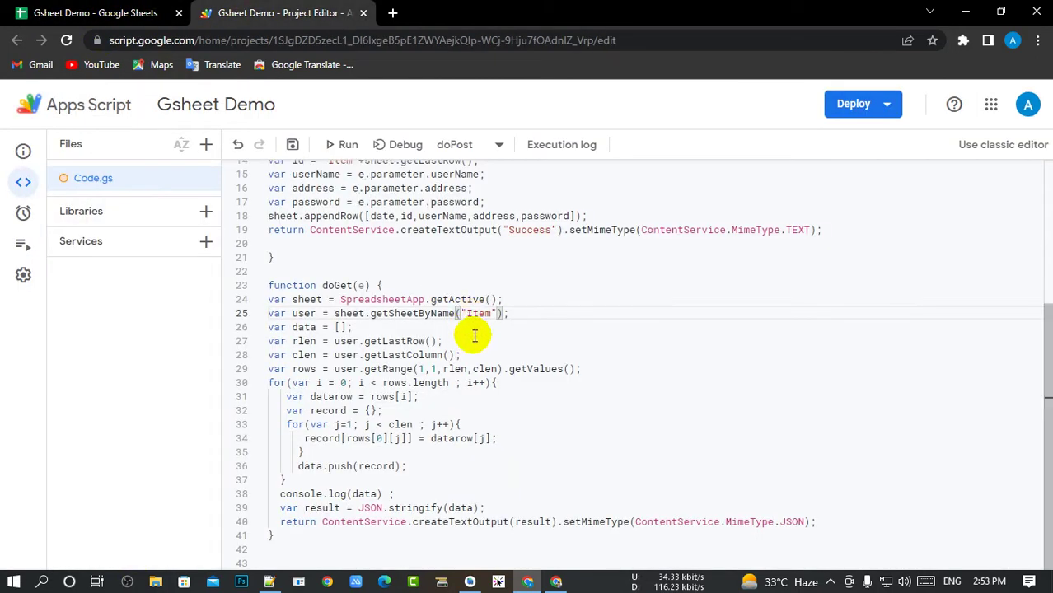
double_click(477, 314)
click(540, 311)
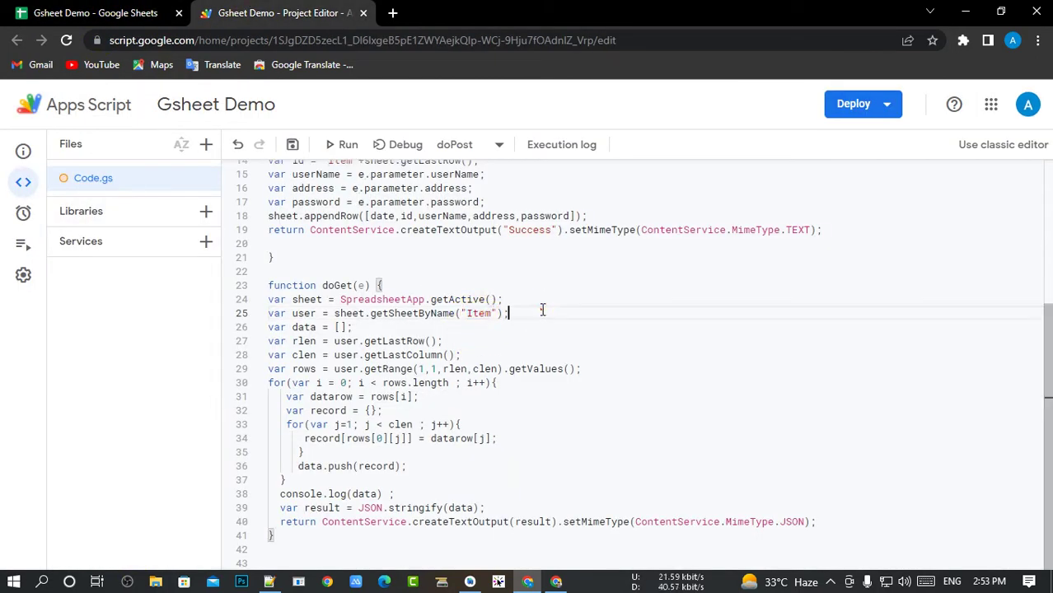
Step: Save the project and bring up the Deploy menu
click(292, 146)
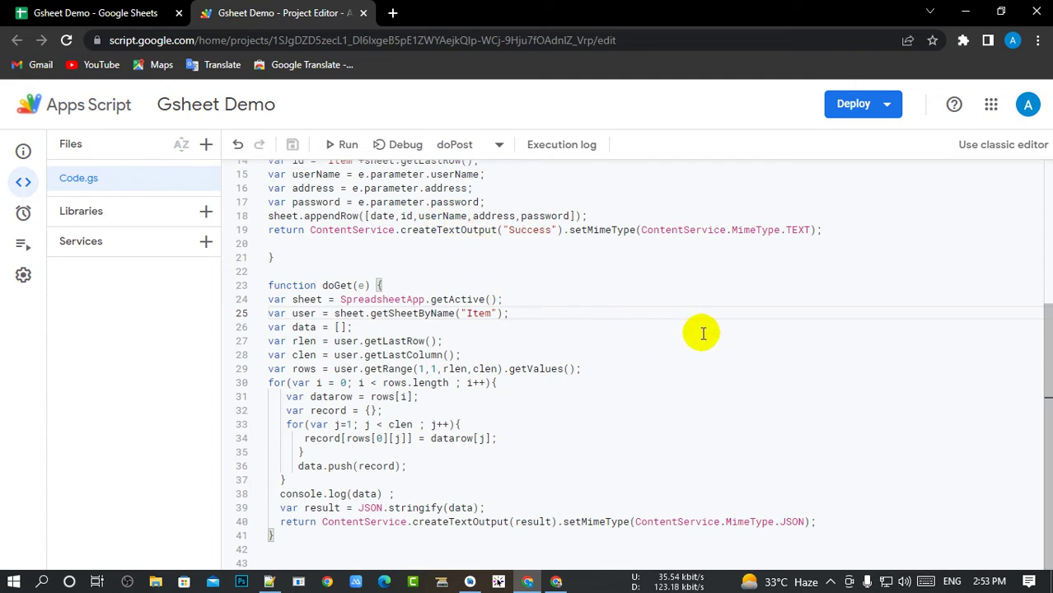
drag(276, 539, 268, 299)
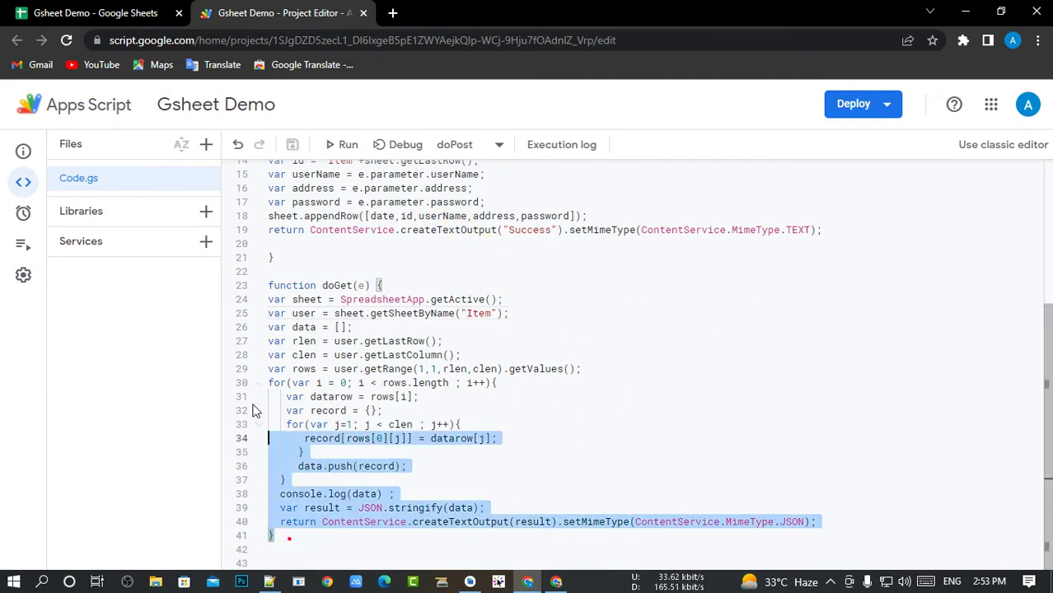
click(513, 261)
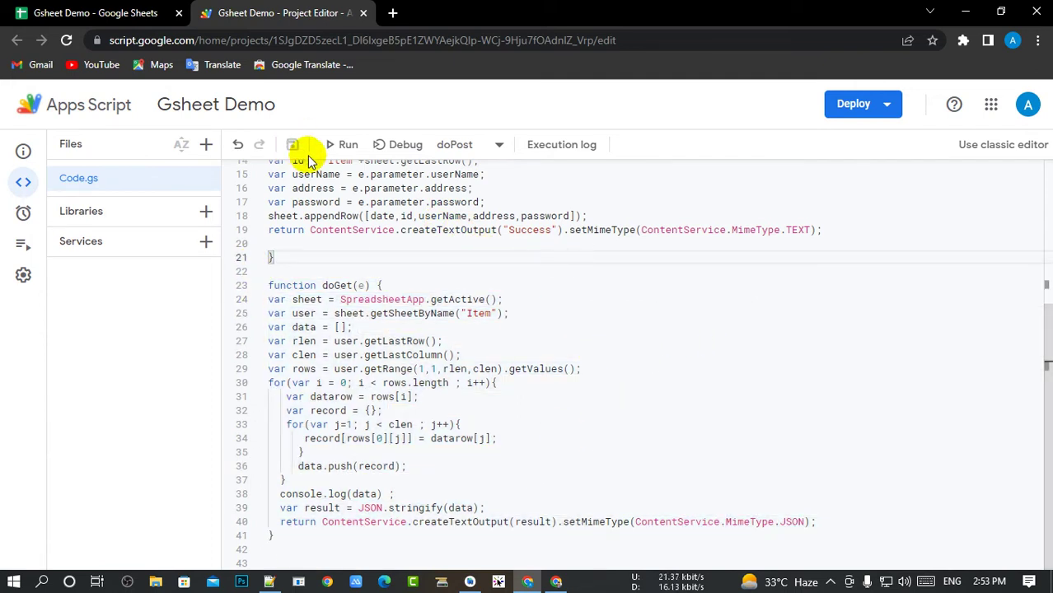
click(862, 110)
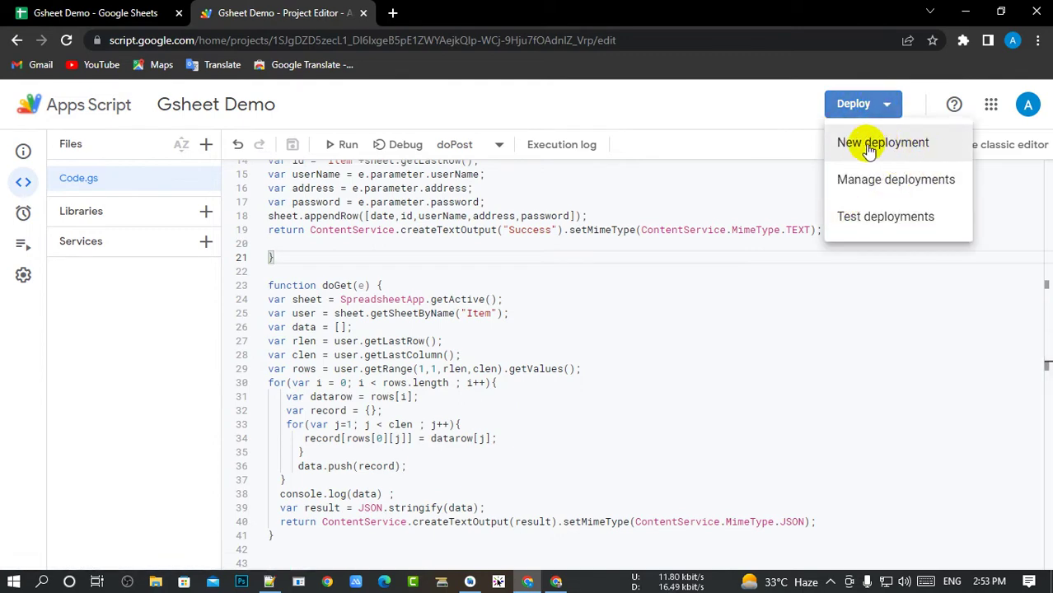
Step: Deploy a new web app version with access set to Anyone
click(910, 147)
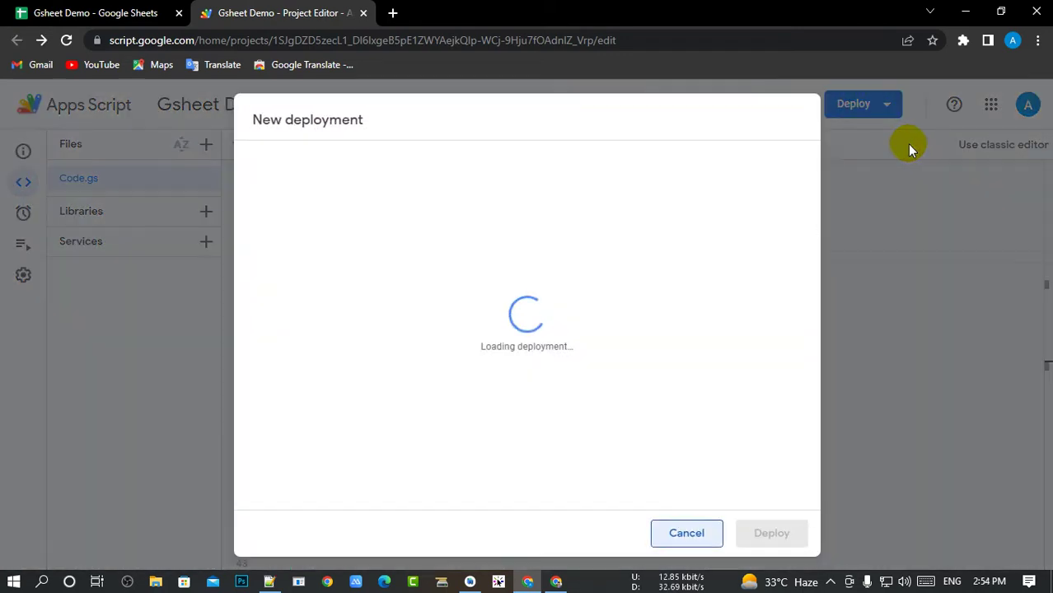
click(465, 231)
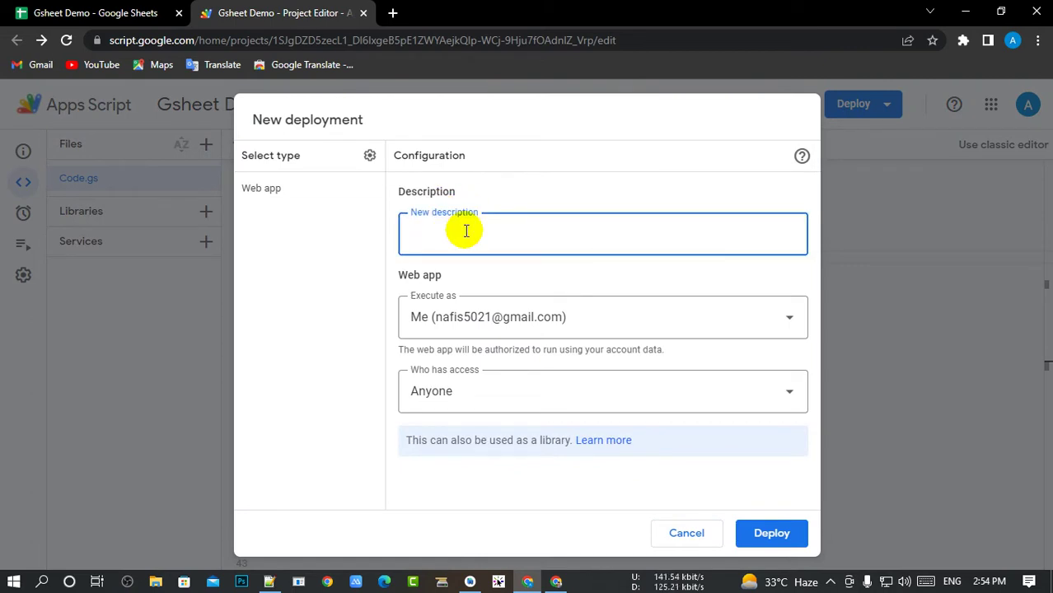
text(New)
key(Tab)
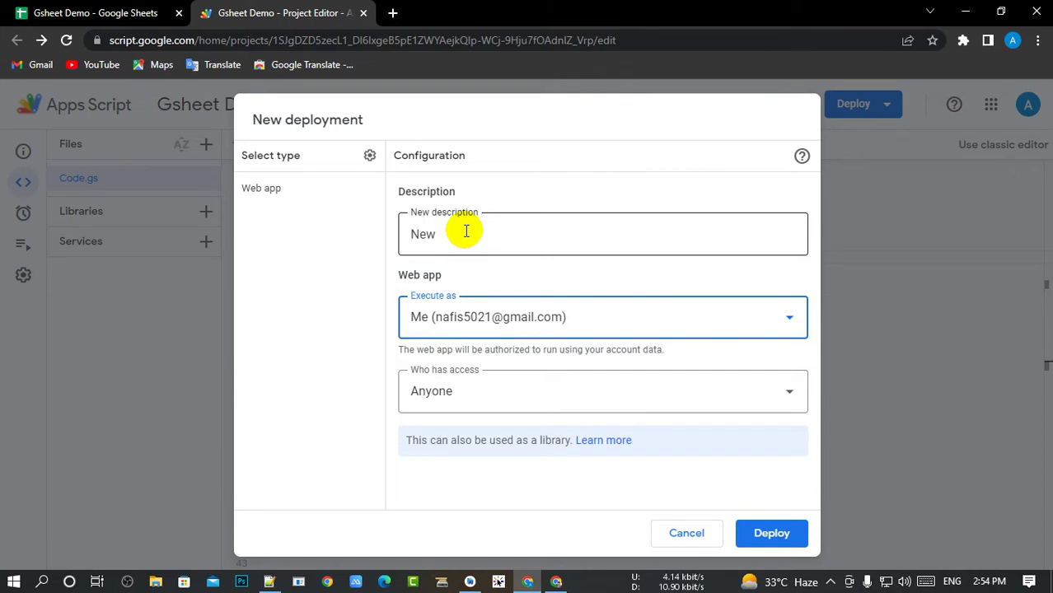
click(466, 231)
text(Update)
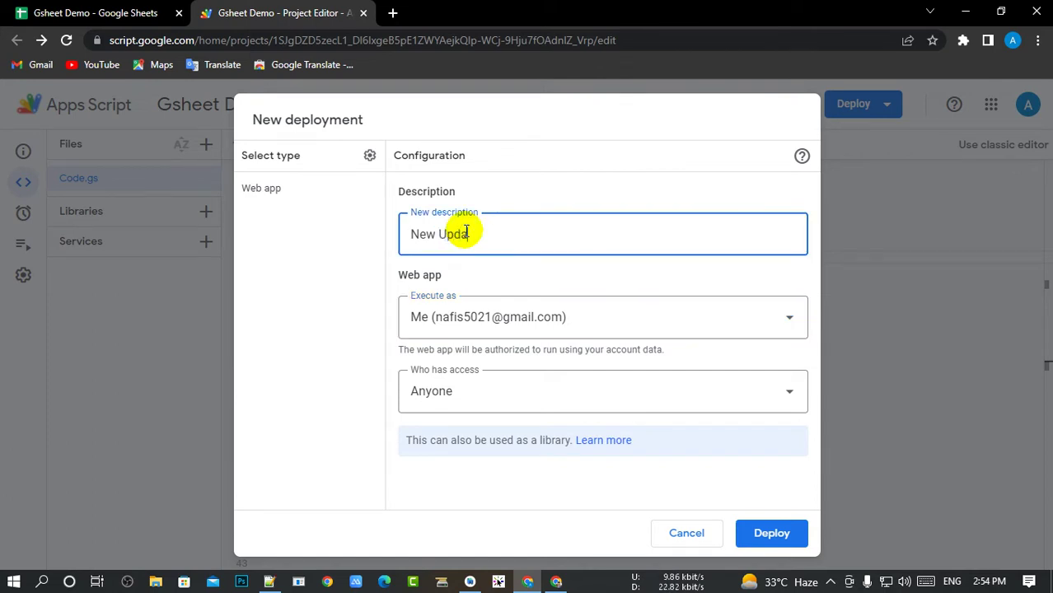
click(463, 392)
click(464, 502)
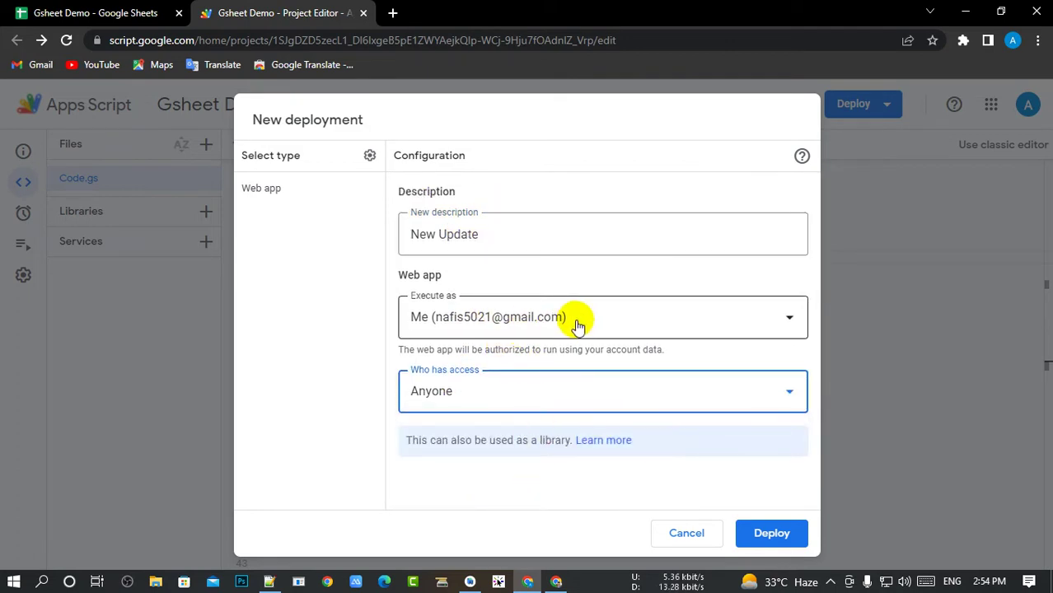
click(773, 550)
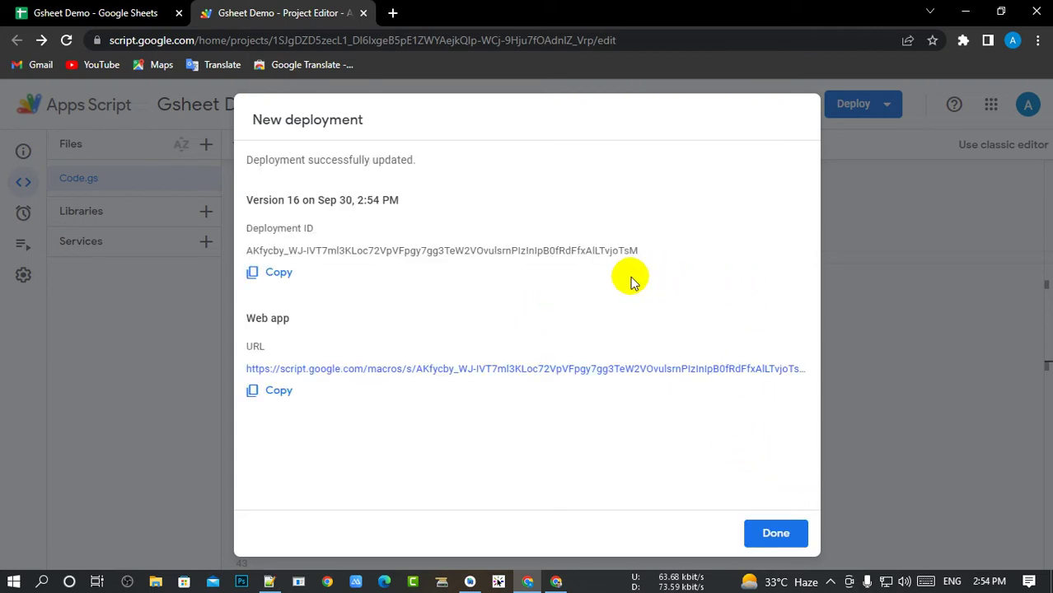
Step: Copy the version 16 web app URL and close the deployment confirmation
drag(246, 318, 300, 318)
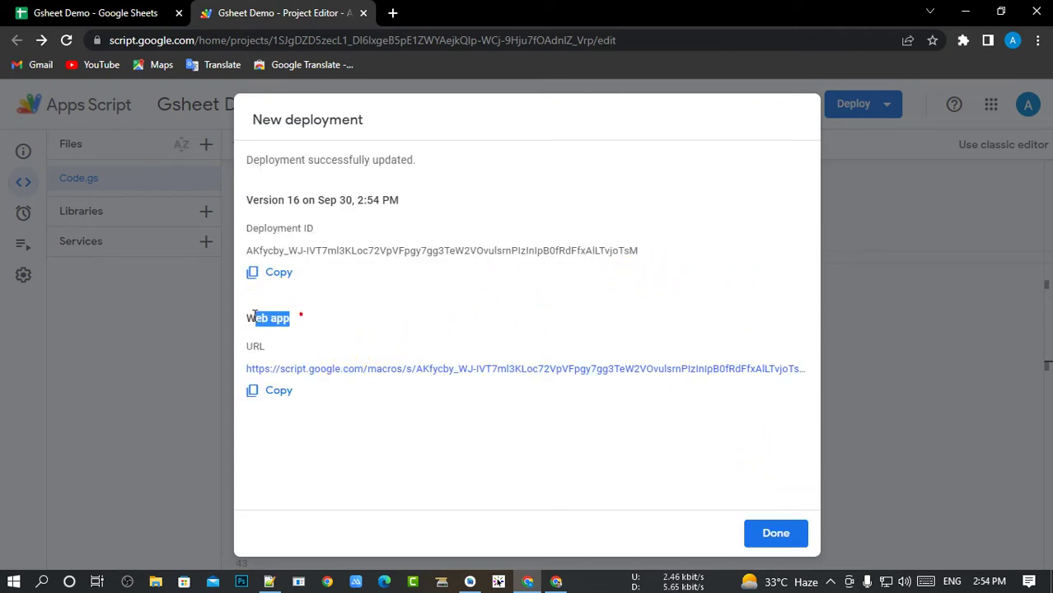
click(264, 346)
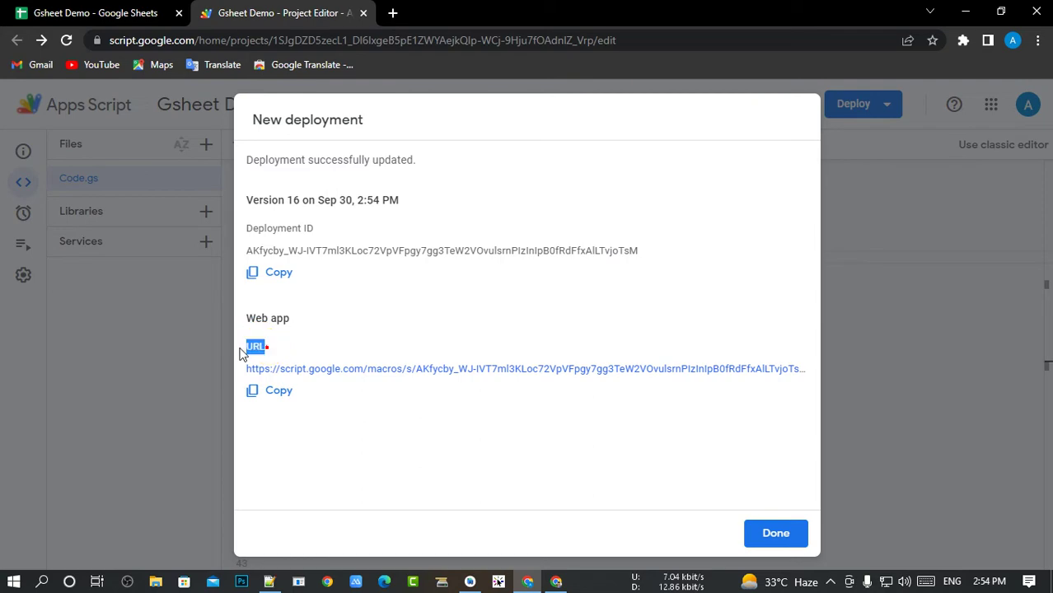
click(280, 391)
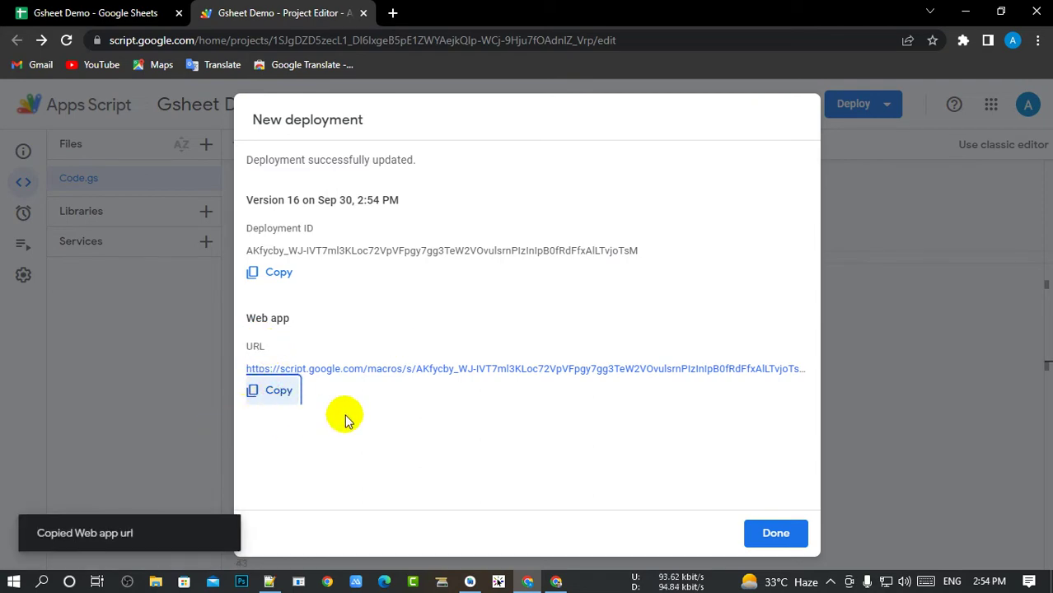
click(776, 534)
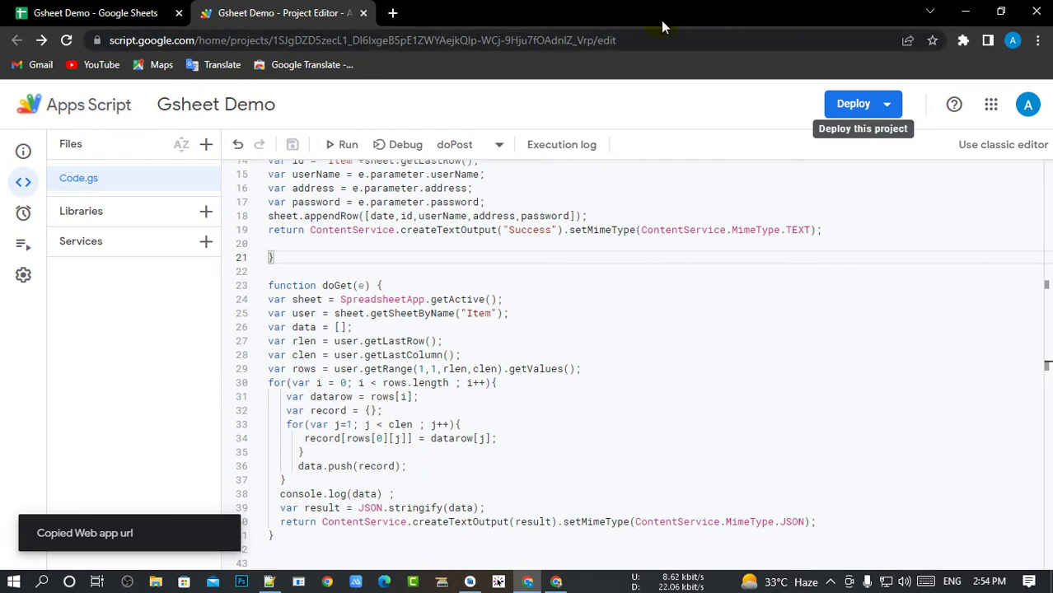
Step: Load the copied web app URL in a new Chrome tab
click(394, 14)
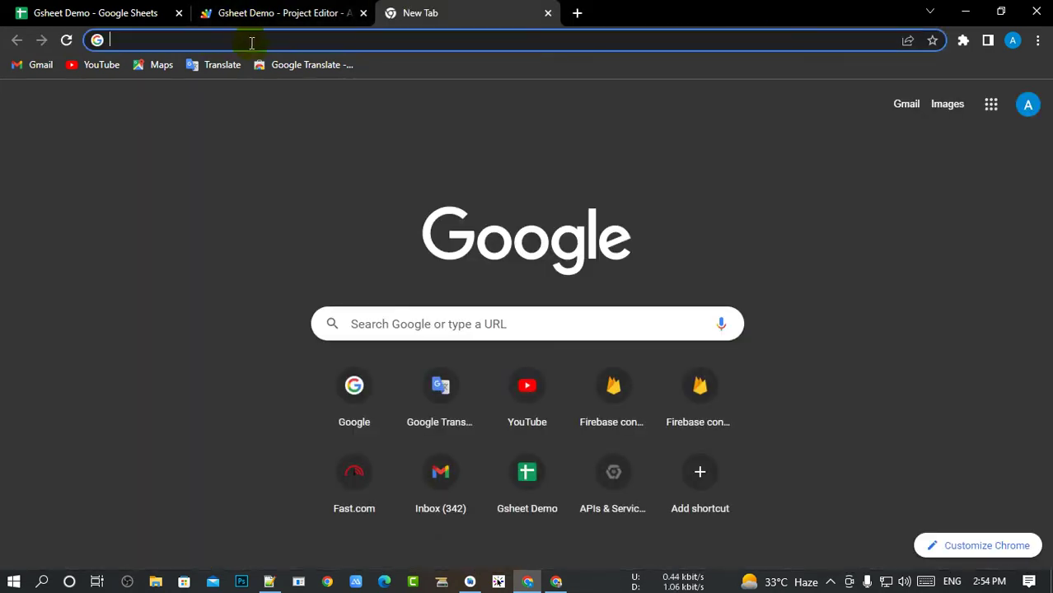
key(ctrl+v)
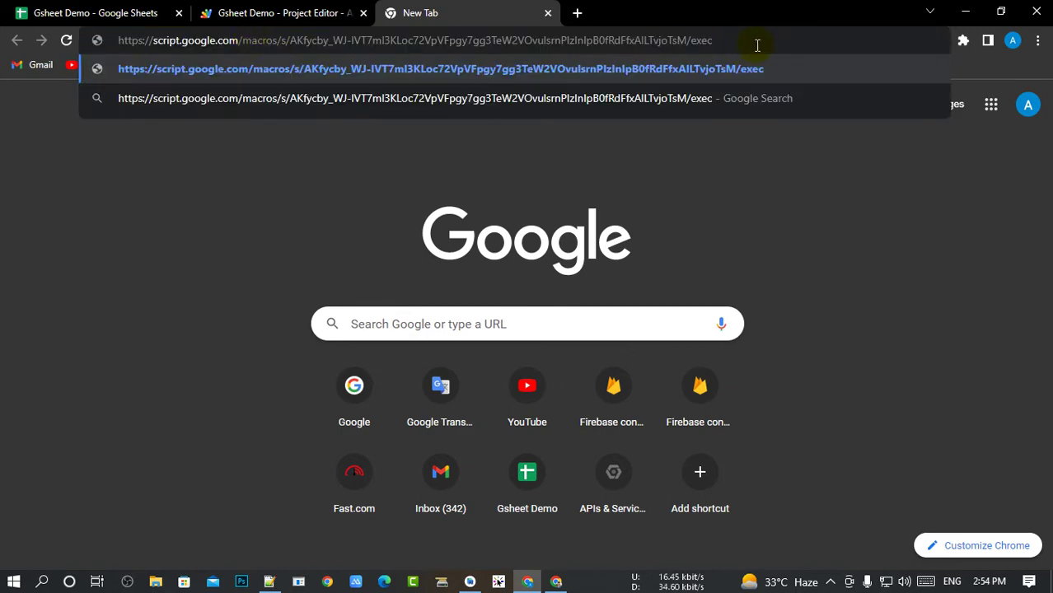
click(258, 12)
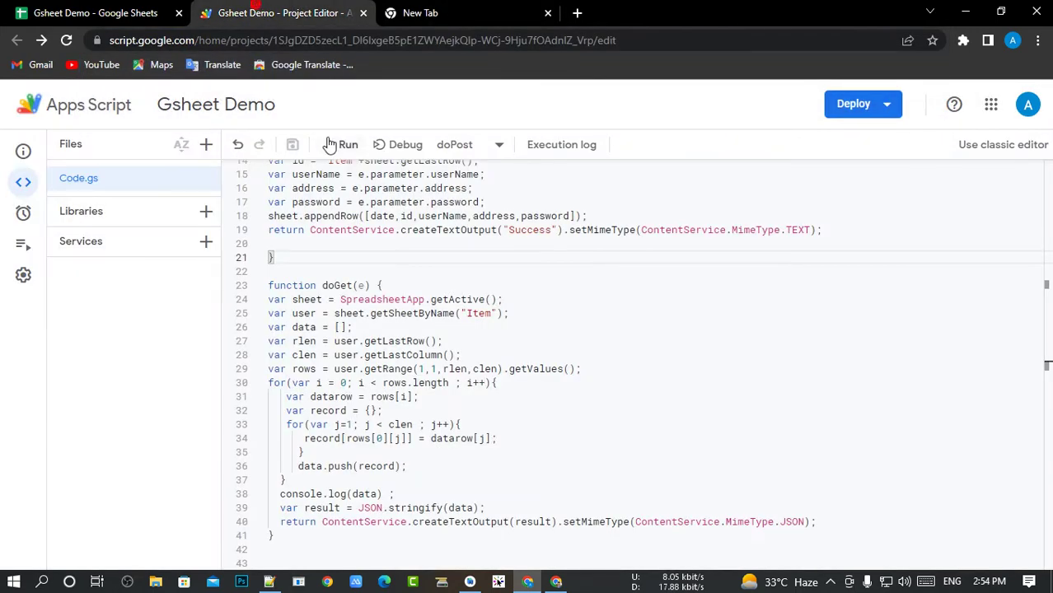
click(128, 11)
click(396, 14)
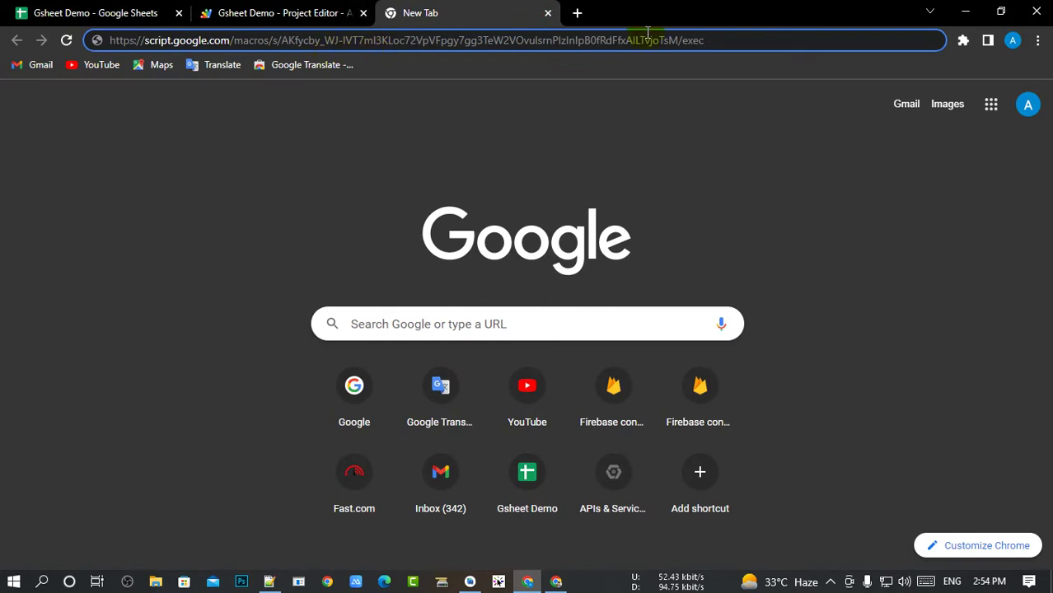
click(722, 37)
key(BackSpace)
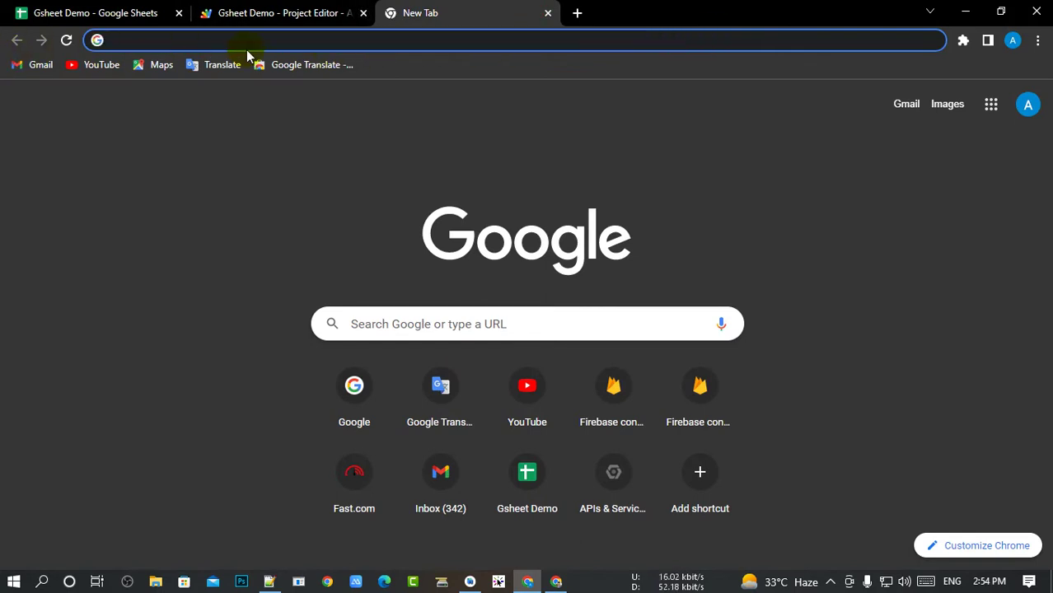
key(ctrl+v)
key(Return)
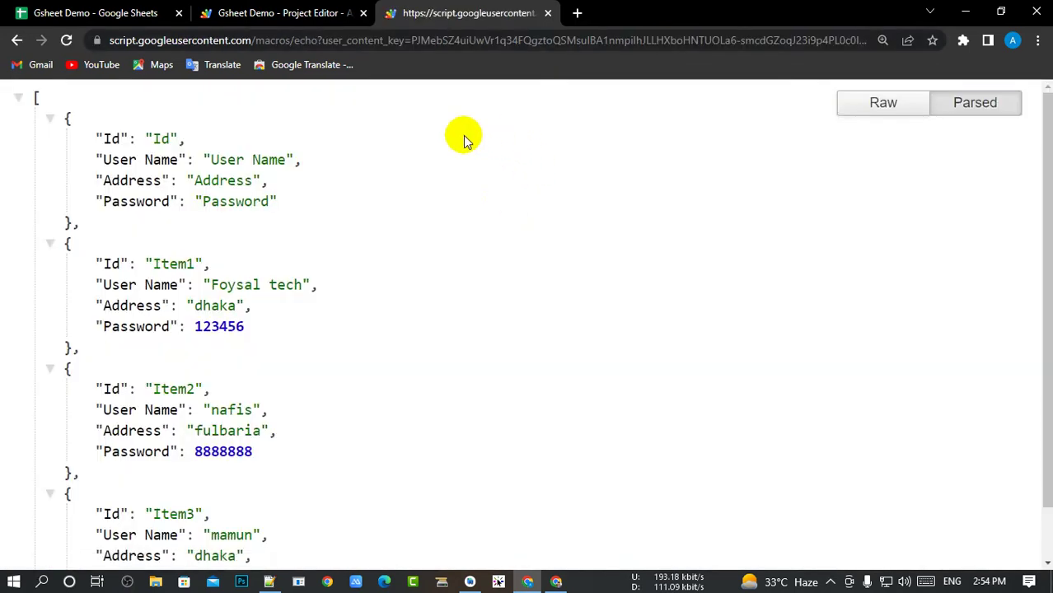
Step: Scroll the JSON output and highlight Item1's User Name, Address and Password keys
scroll(298, 215, down, 1)
scroll(282, 277, down, 1)
scroll(169, 234, up, 2)
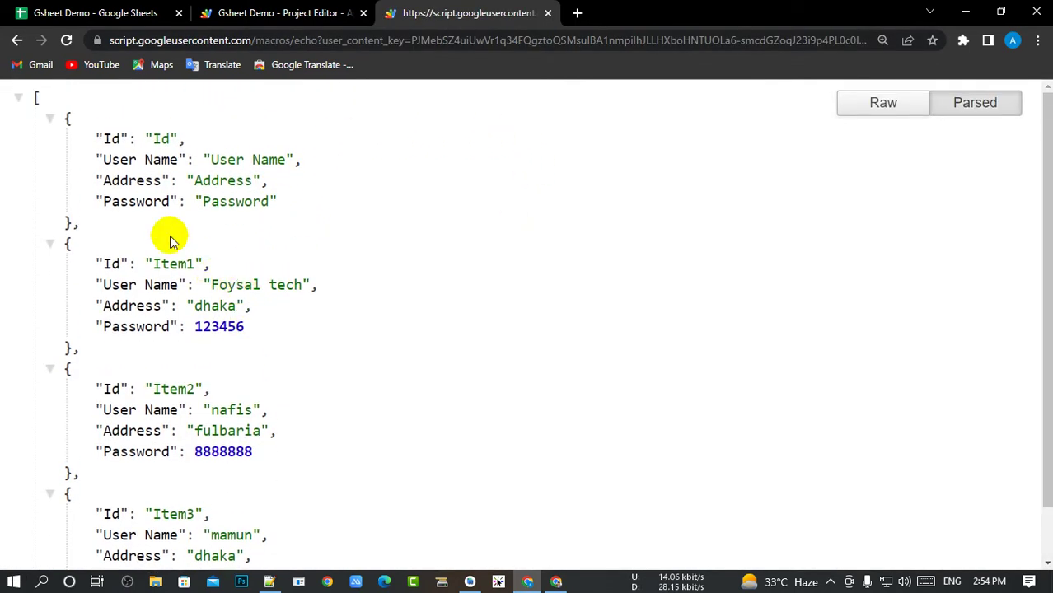
click(128, 176)
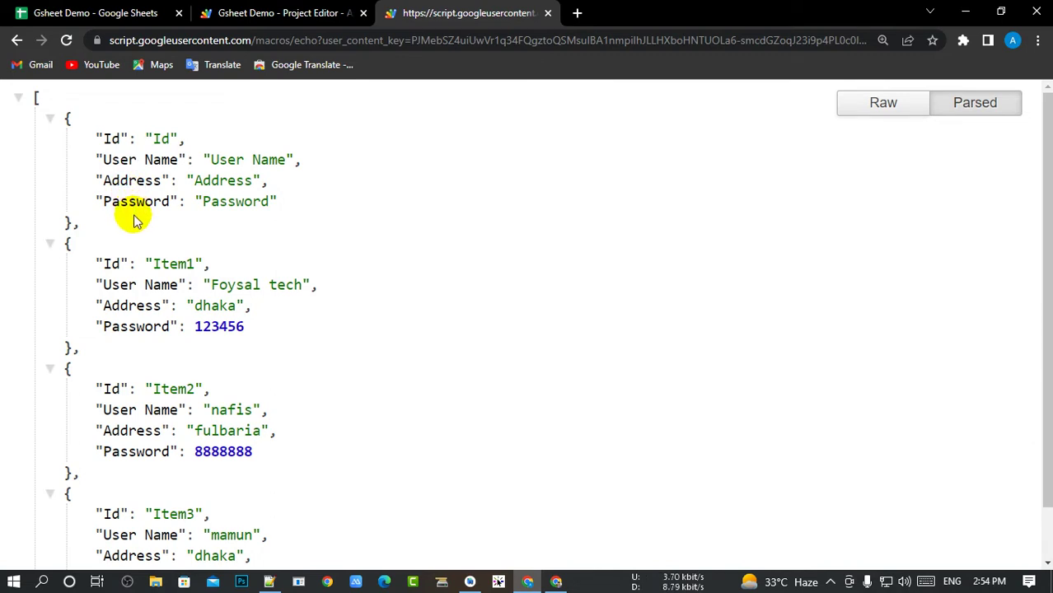
scroll(363, 214, down, 1)
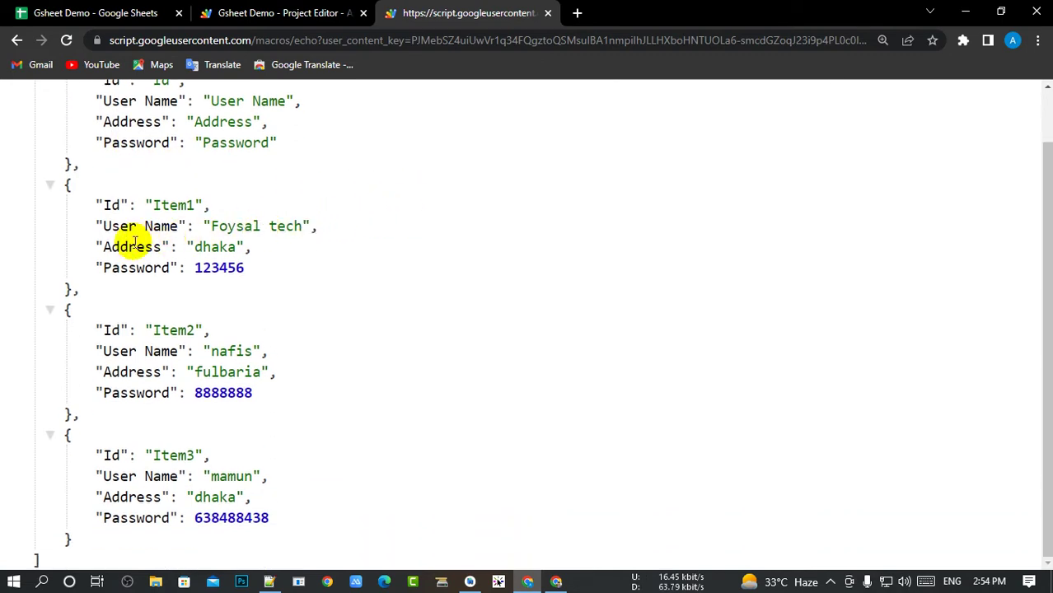
drag(100, 226, 178, 225)
click(448, 217)
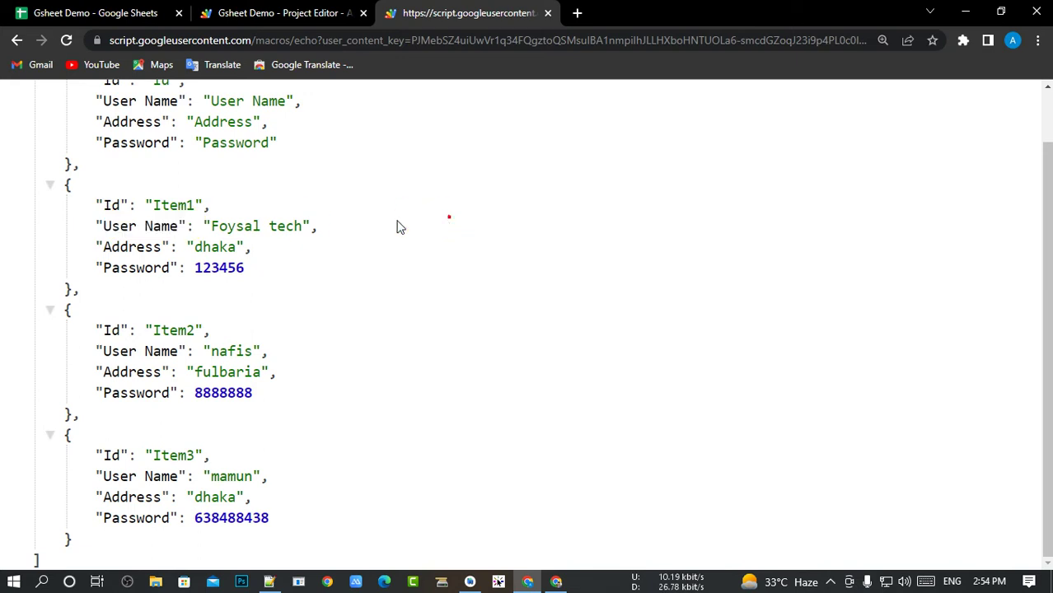
drag(102, 247, 170, 247)
click(403, 246)
double_click(128, 265)
click(301, 272)
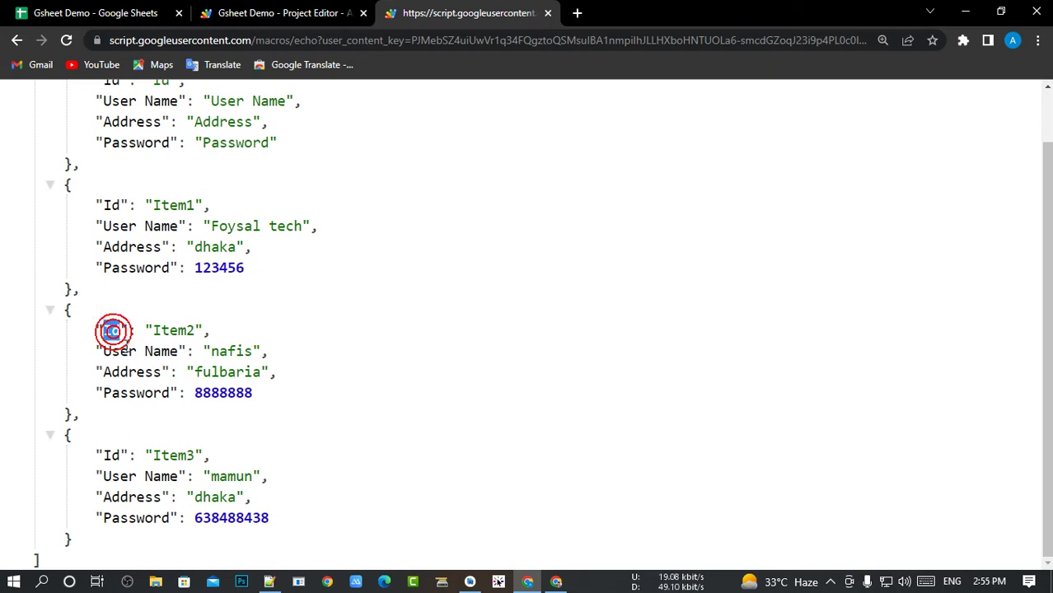
Step: Highlight the Address and Password keys, the Item2 id, and Item3's Password key
scroll(125, 224, up, 1)
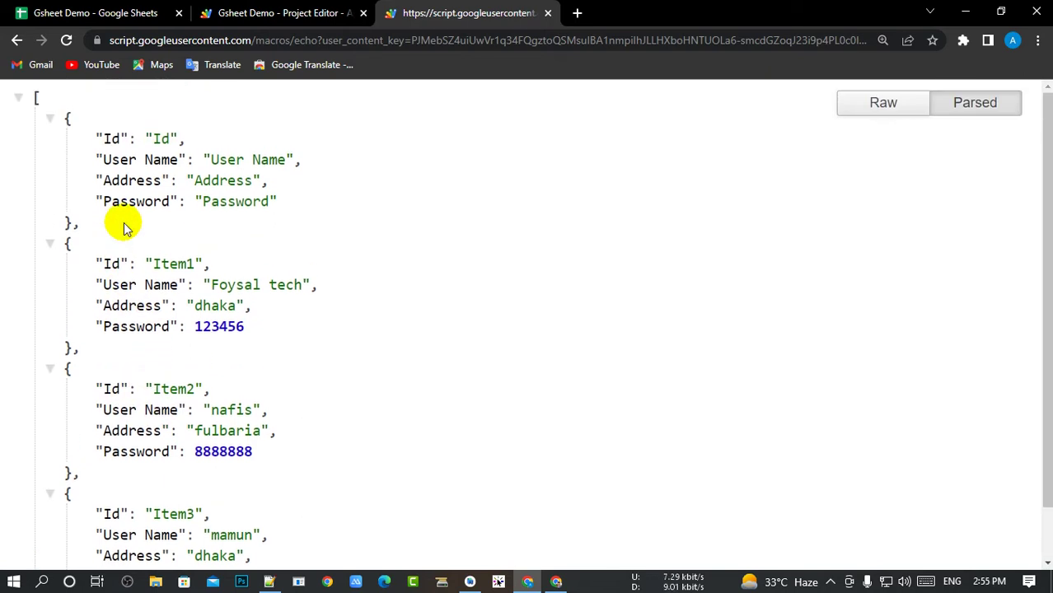
double_click(131, 302)
double_click(131, 325)
scroll(369, 322, down, 1)
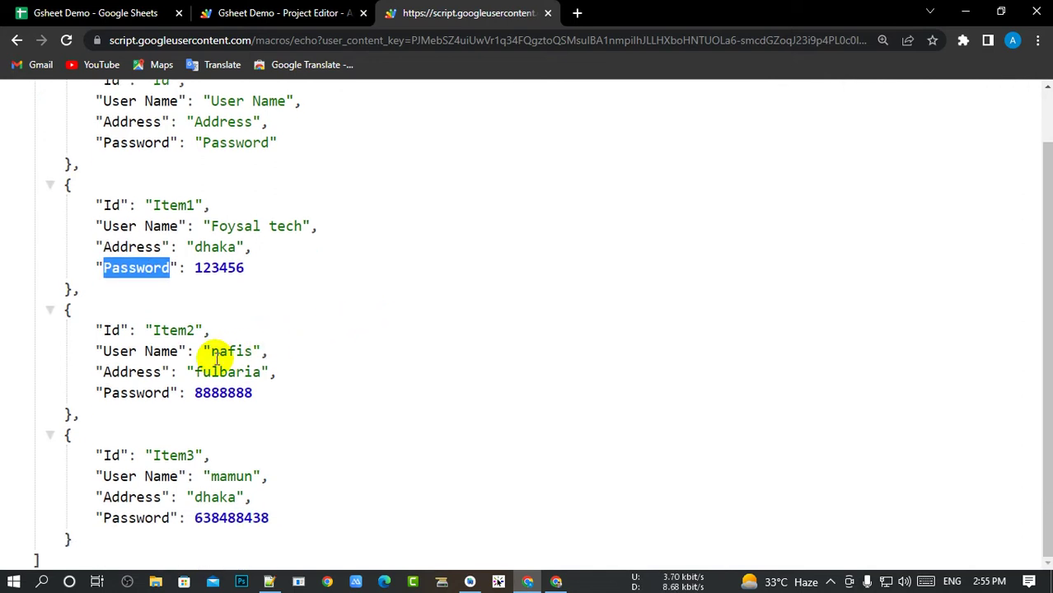
click(242, 356)
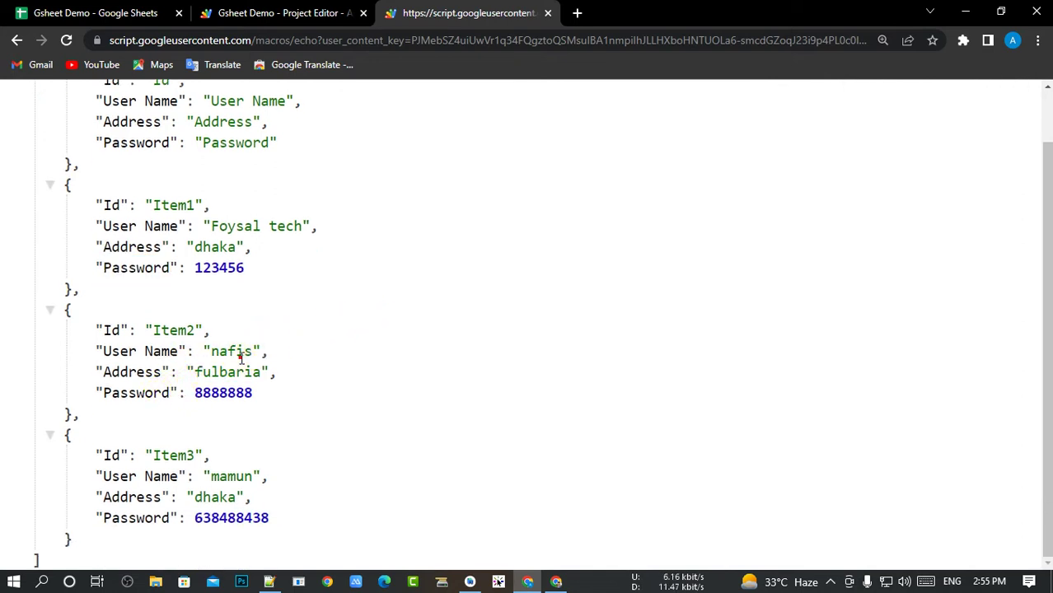
double_click(171, 331)
click(390, 348)
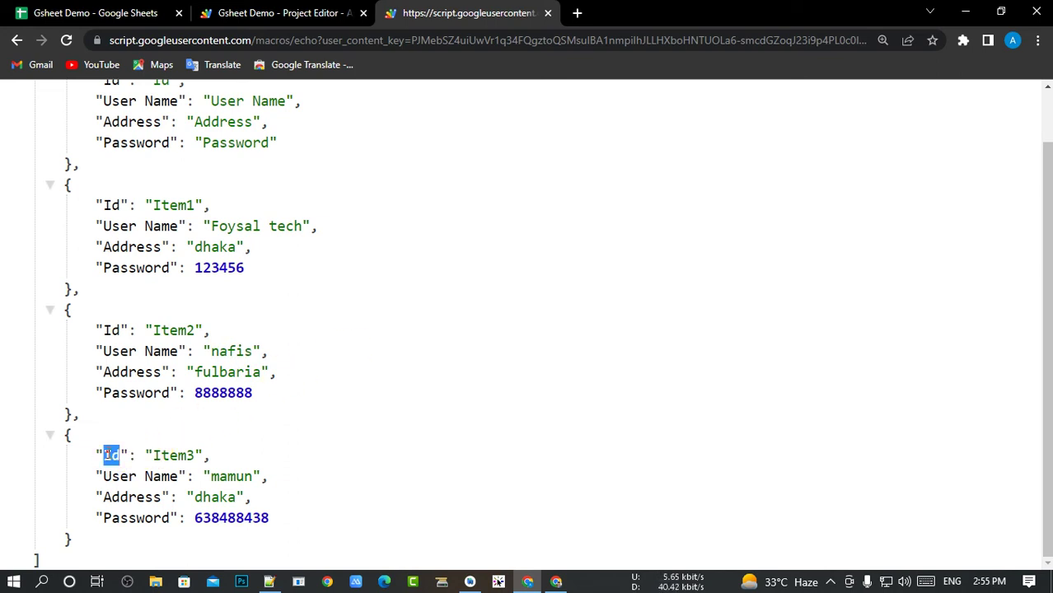
double_click(148, 519)
Step: In Gsheet Demo, rename the C1 User Name header to userName and begin editing the Address header
click(97, 13)
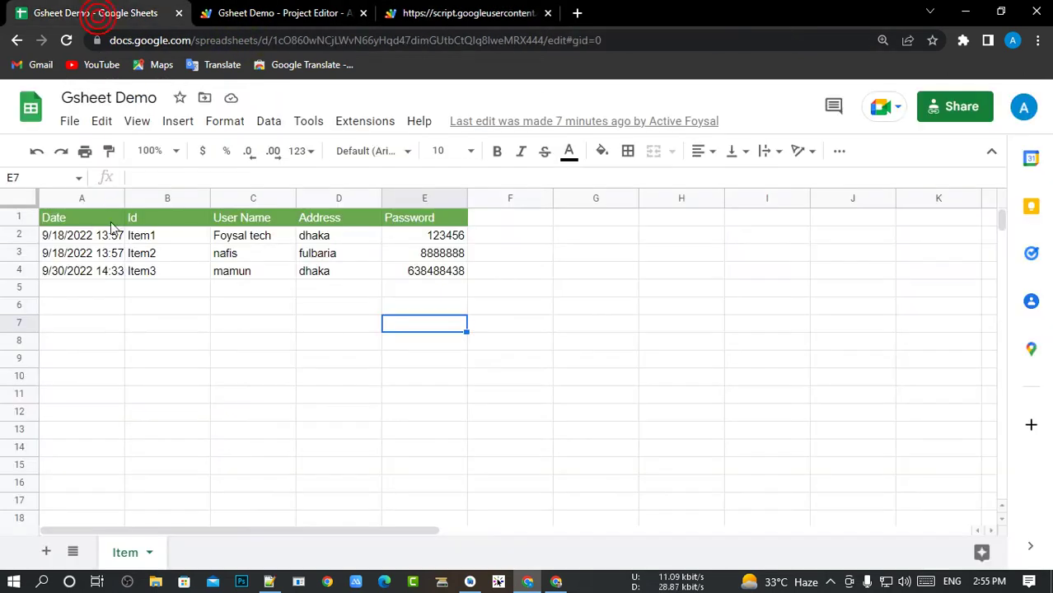
click(149, 216)
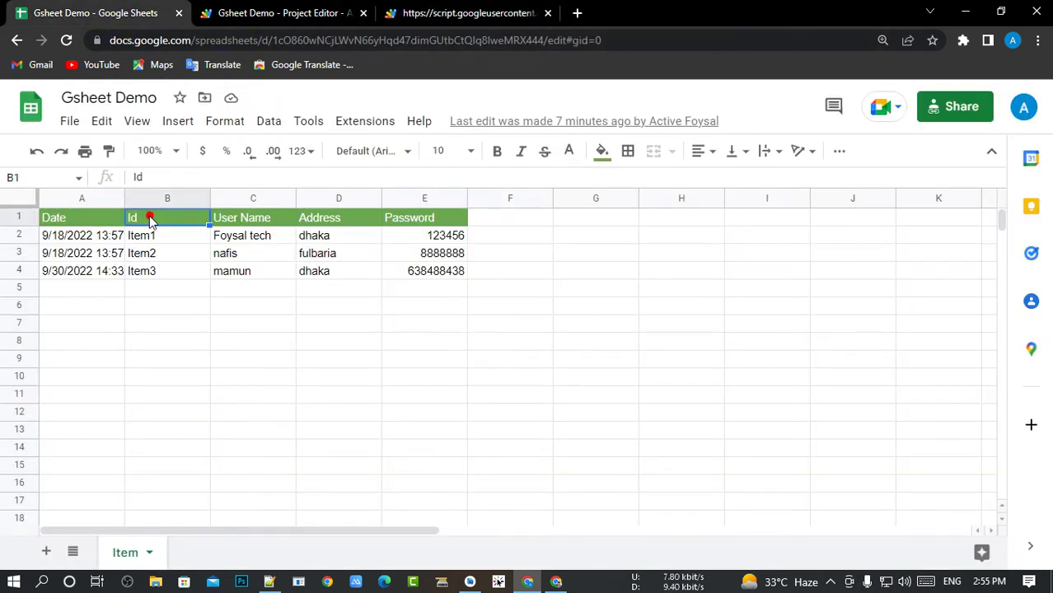
double_click(252, 216)
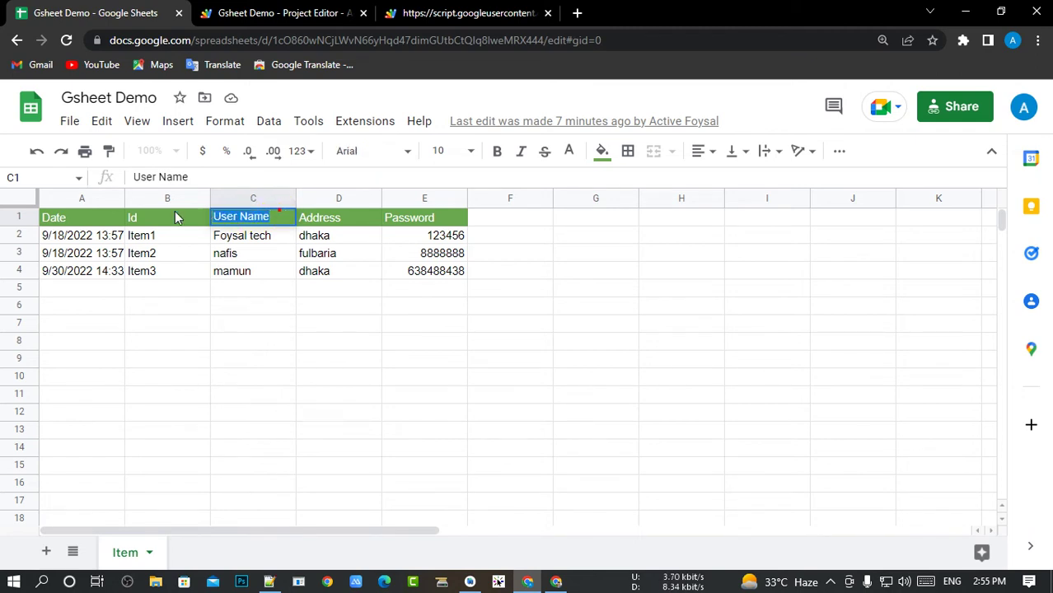
key(BackSpace)
text(u)
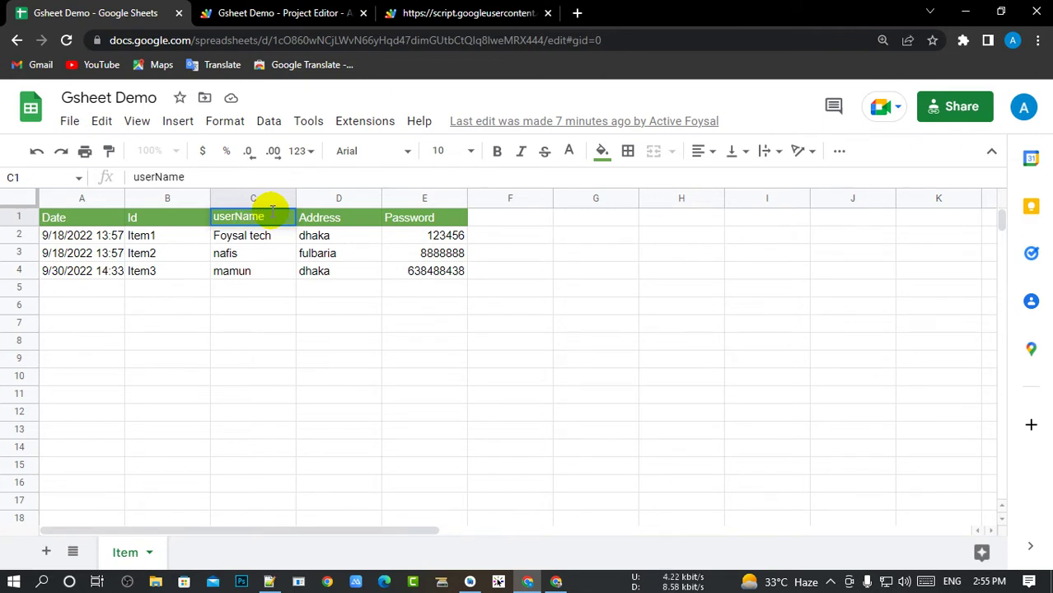
key(Return)
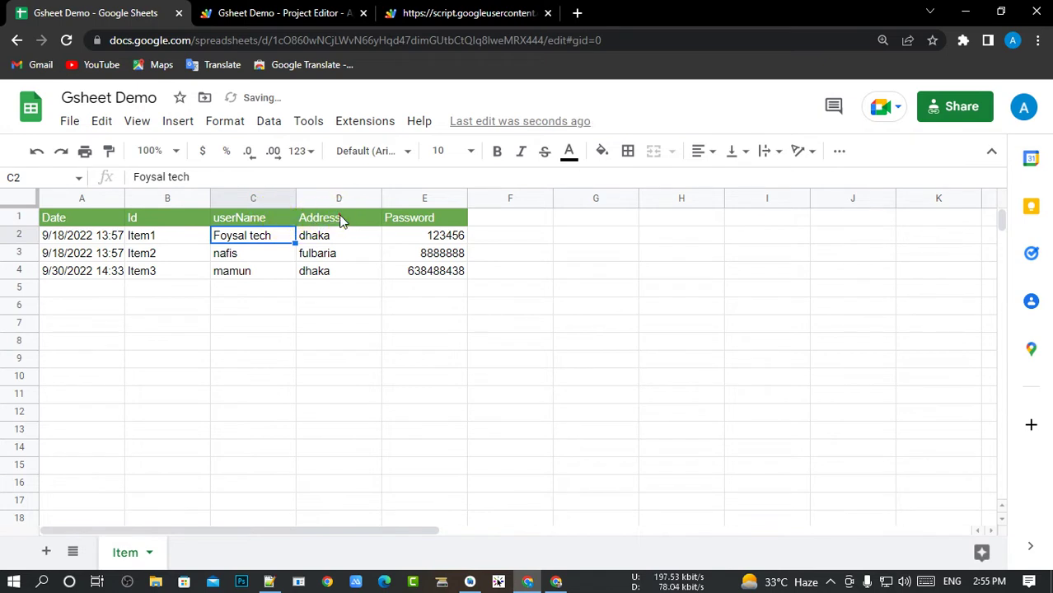
double_click(319, 217)
text(a)
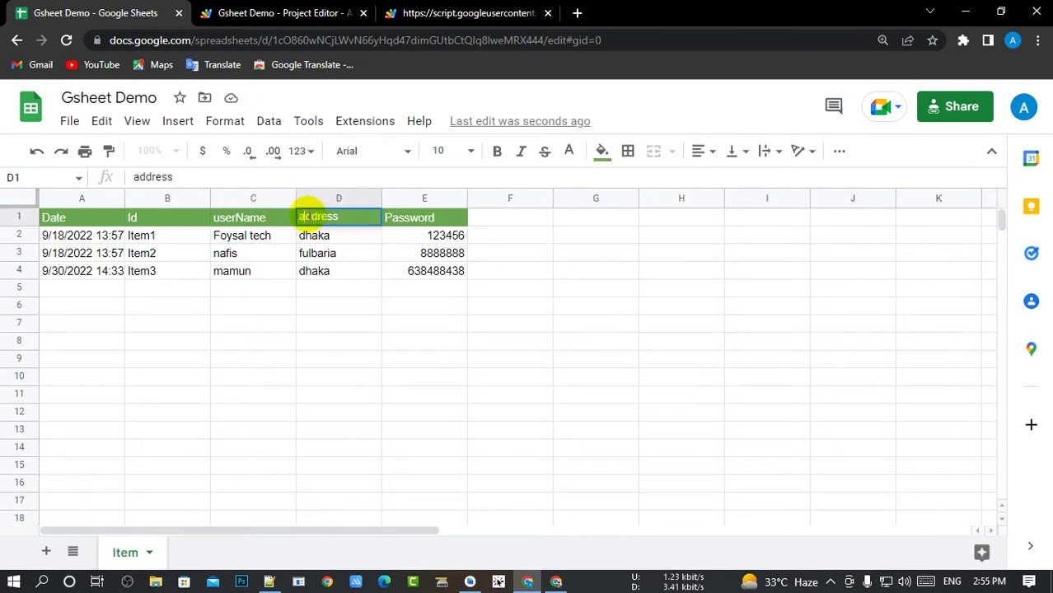
Step: Copy data rows A2:F4 and paste them at A5, filling rows 5–7
mouse_move(503, 276)
mouse_down()
mouse_move(268, 247)
mouse_move(49, 244)
mouse_up()
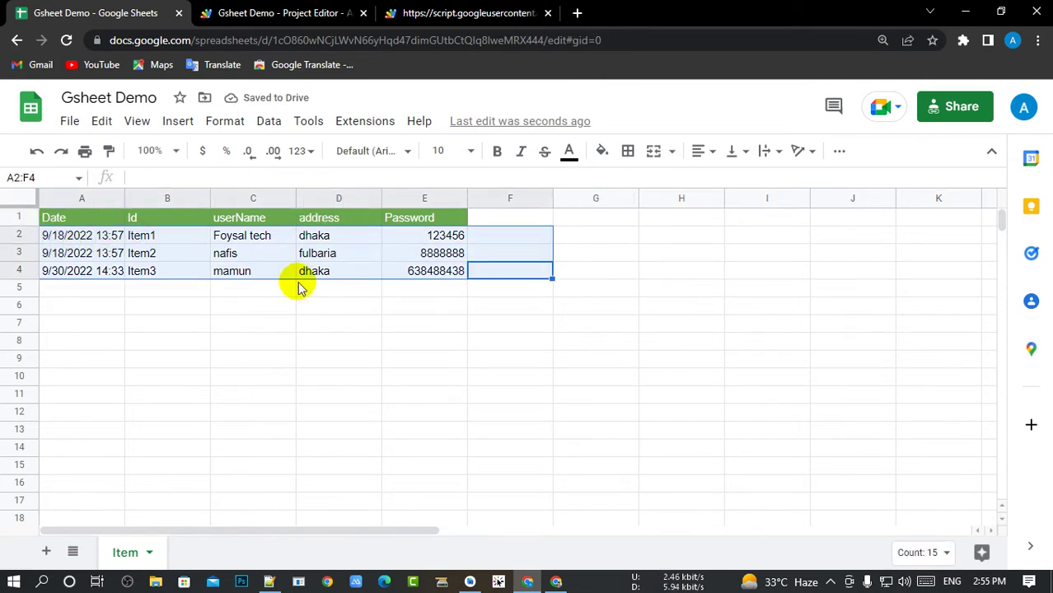
click(450, 288)
drag(478, 276, 53, 239)
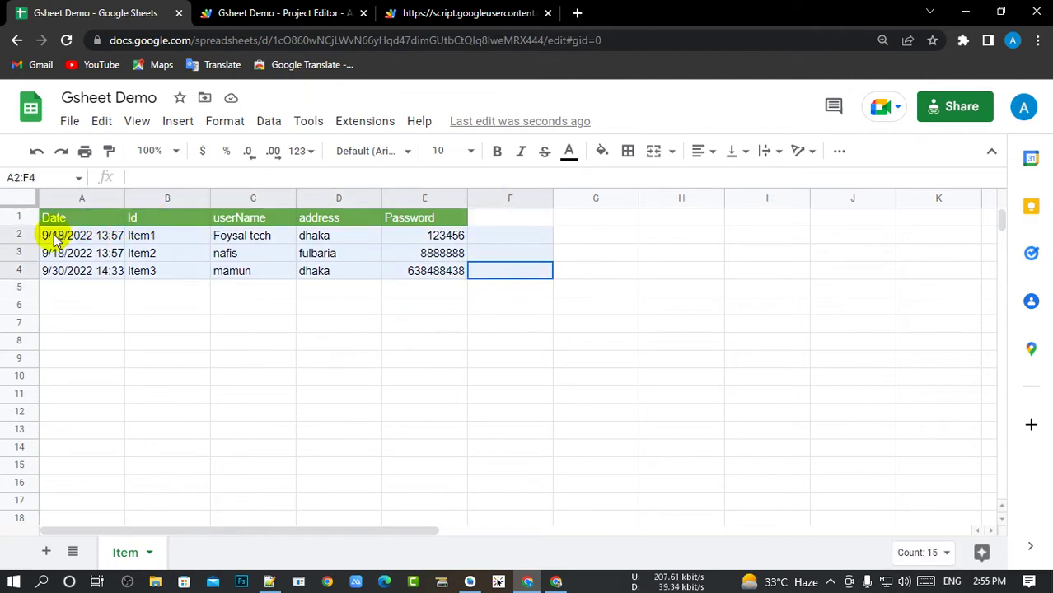
key(ctrl+c)
click(564, 280)
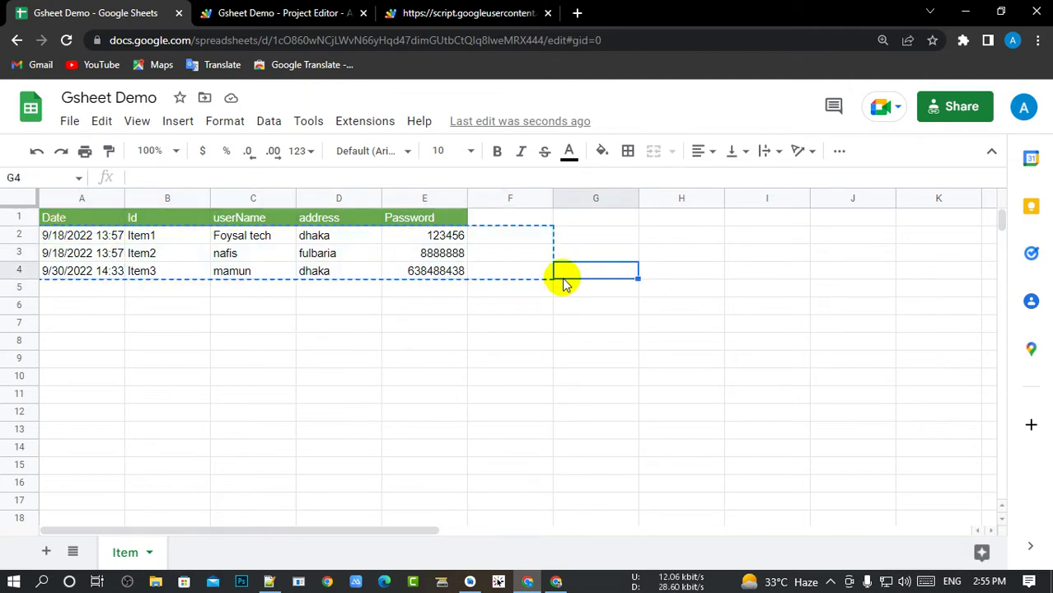
click(74, 288)
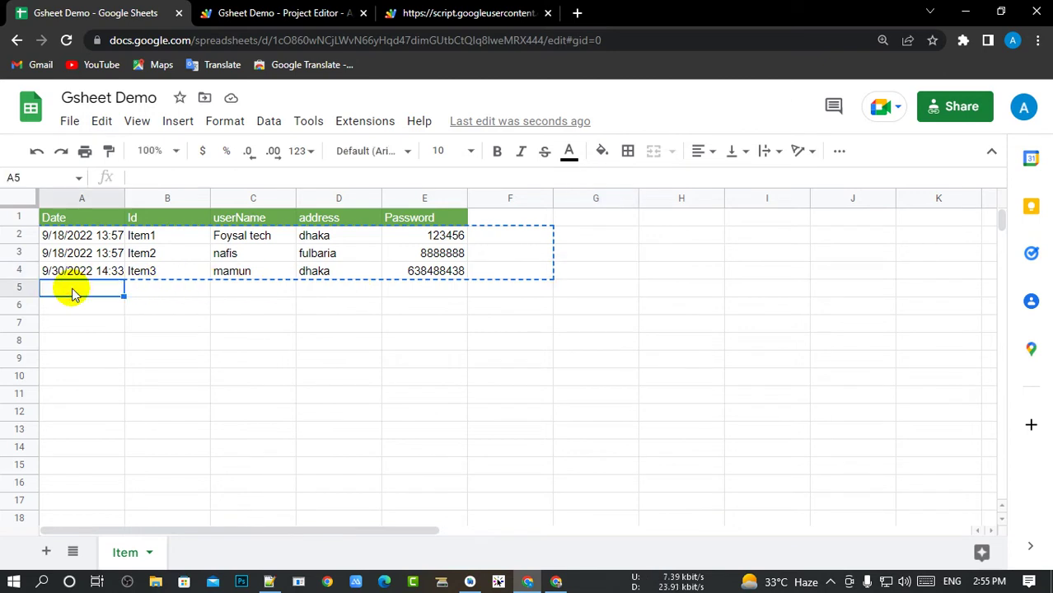
key(ctrl+v)
click(614, 300)
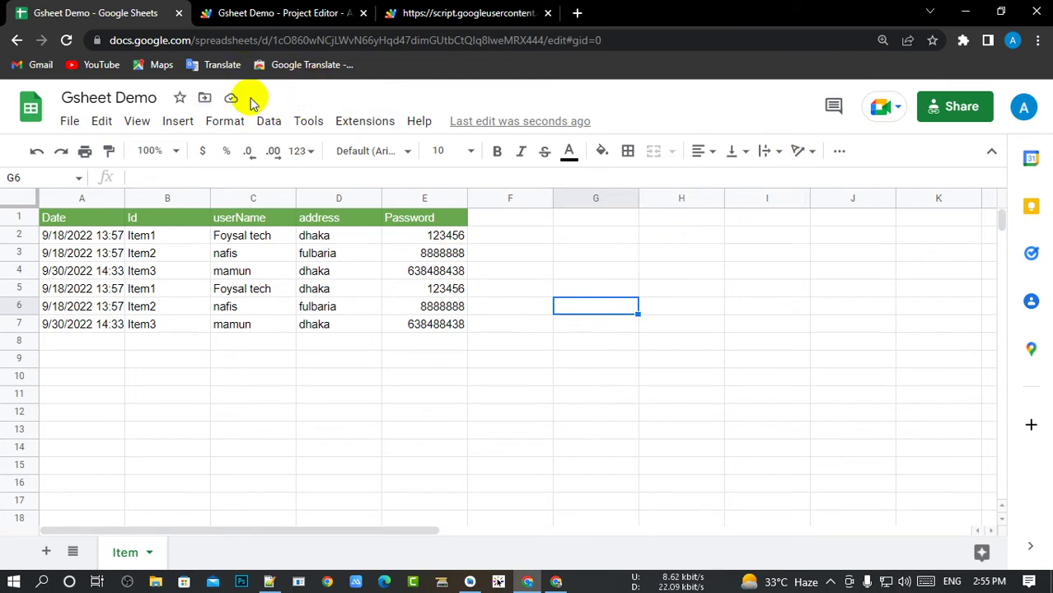
Step: Scroll the refreshed JSON output, adjusting page zoom and resetting it to 100%
click(462, 13)
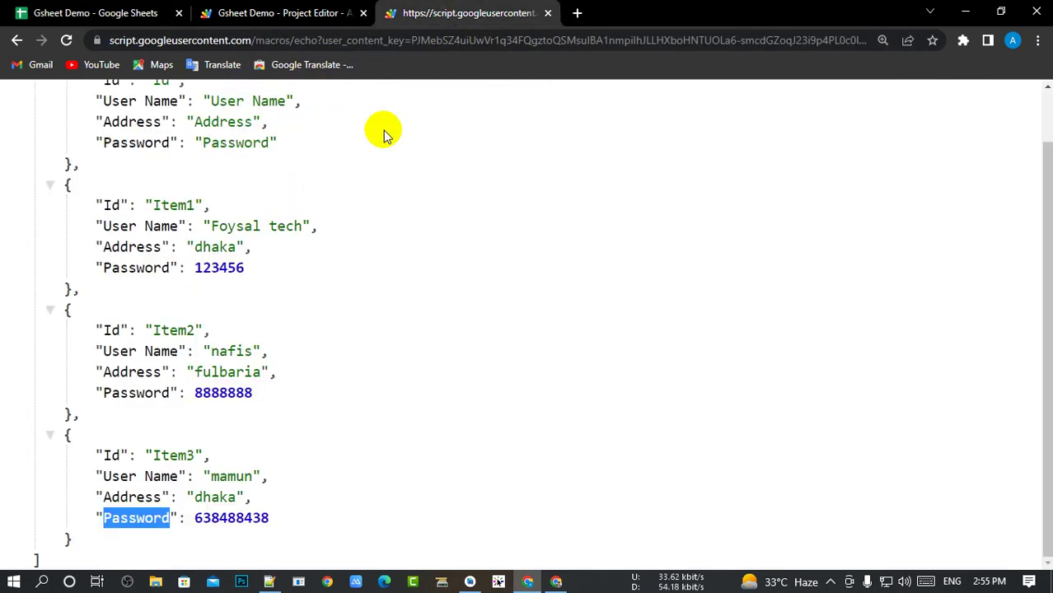
scroll(337, 336, up, 1)
scroll(363, 323, down, 1)
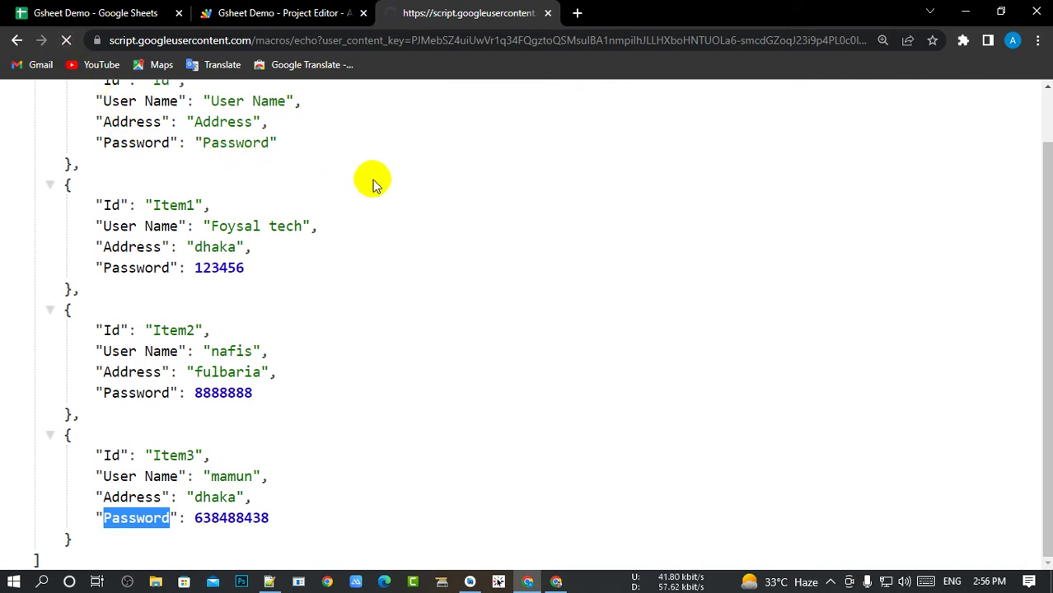
scroll(517, 232, down, 2)
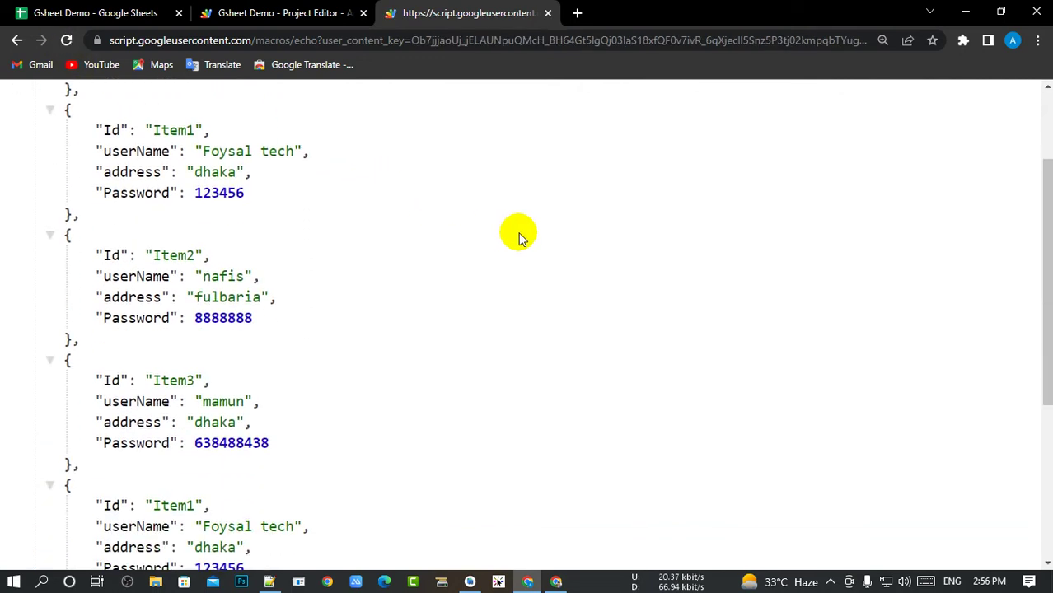
scroll(519, 237, down, 2)
scroll(519, 239, down, 2)
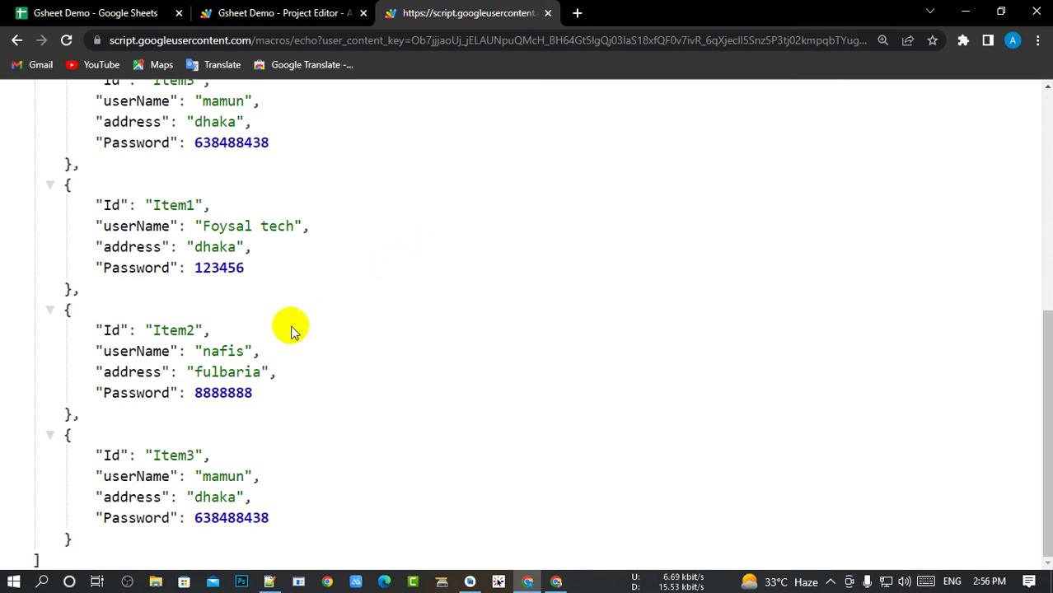
scroll(287, 325, up, 2)
scroll(289, 323, up, 2)
scroll(289, 320, up, 2)
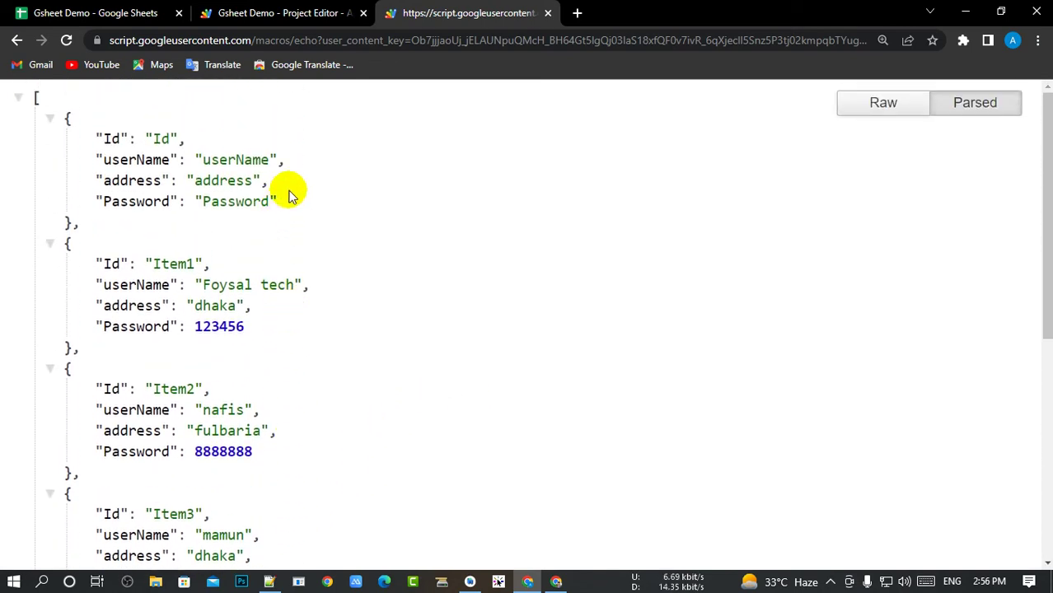
scroll(465, 183, down, 1)
scroll(467, 191, down, 4)
scroll(489, 204, down, 1)
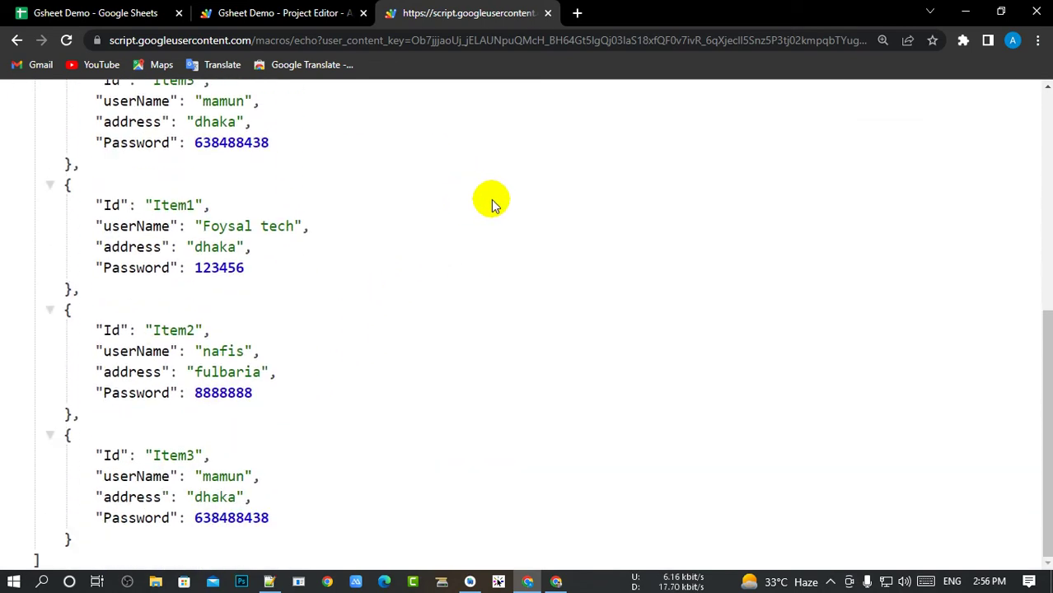
key(ctrl+minus)
key(ctrl+minus)
key(ctrl+plus)
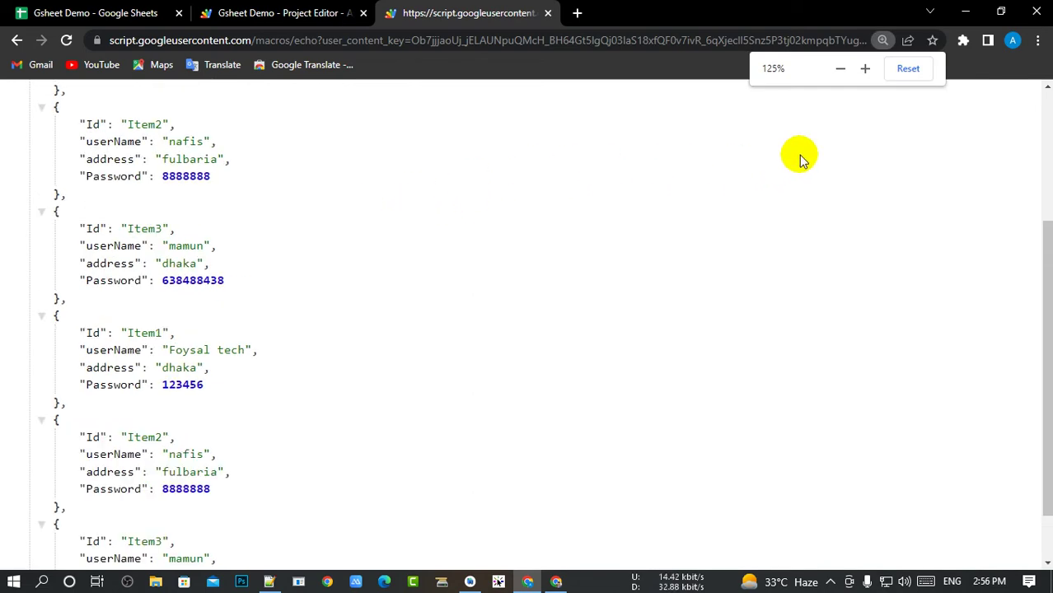
key(ctrl+plus)
key(ctrl+plus)
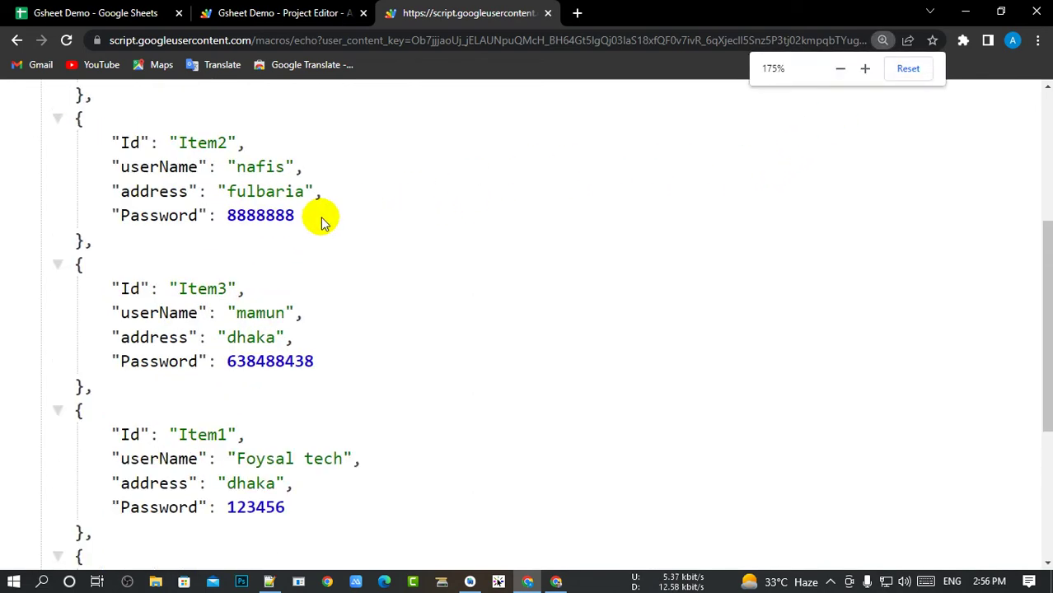
scroll(859, 202, down, 2)
scroll(890, 132, up, 2)
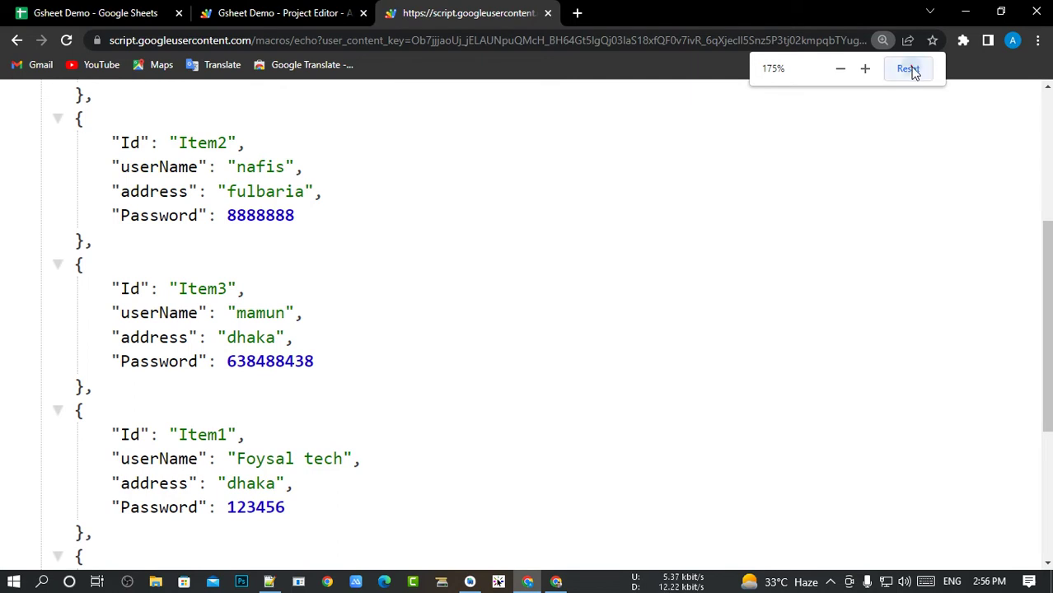
click(908, 70)
mouse_move(940, 98)
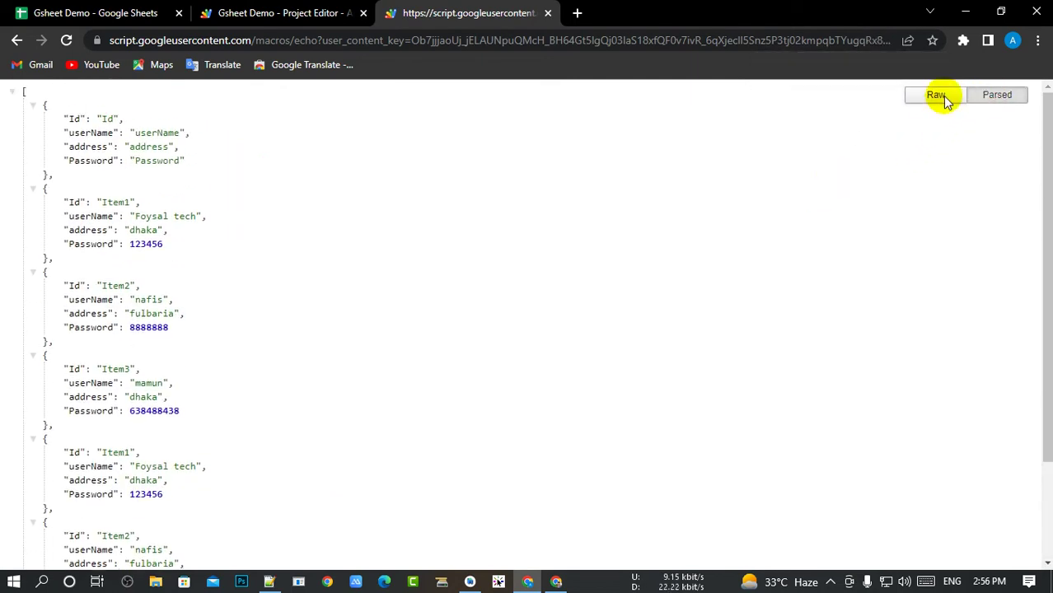
Step: Switch the JSON viewer to Raw and select the raw JSON text
click(936, 99)
ctrl+scroll(379, 231, up, 5)
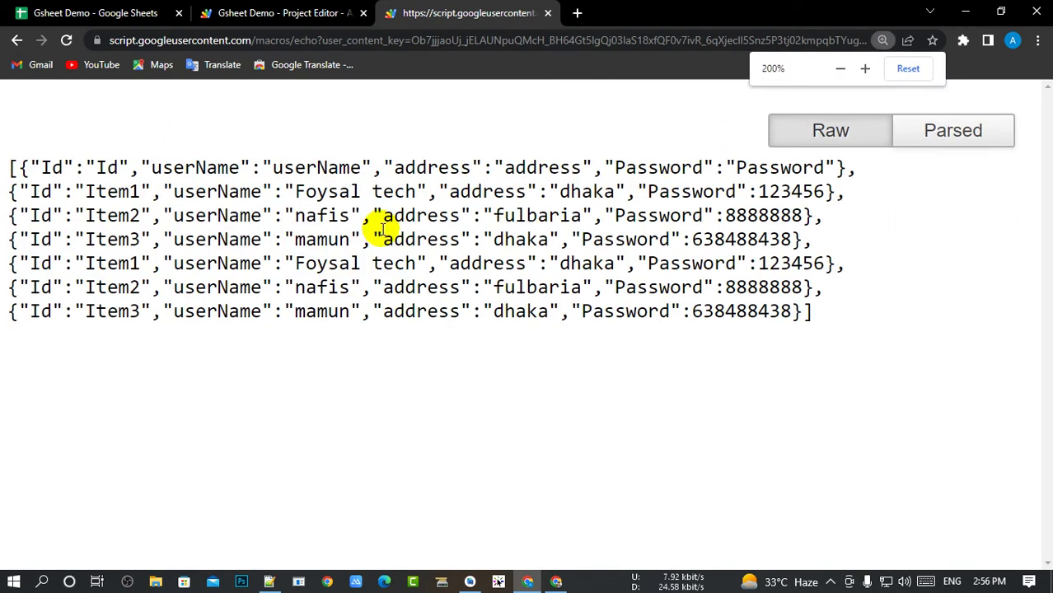
ctrl+scroll(857, 205, down, 2)
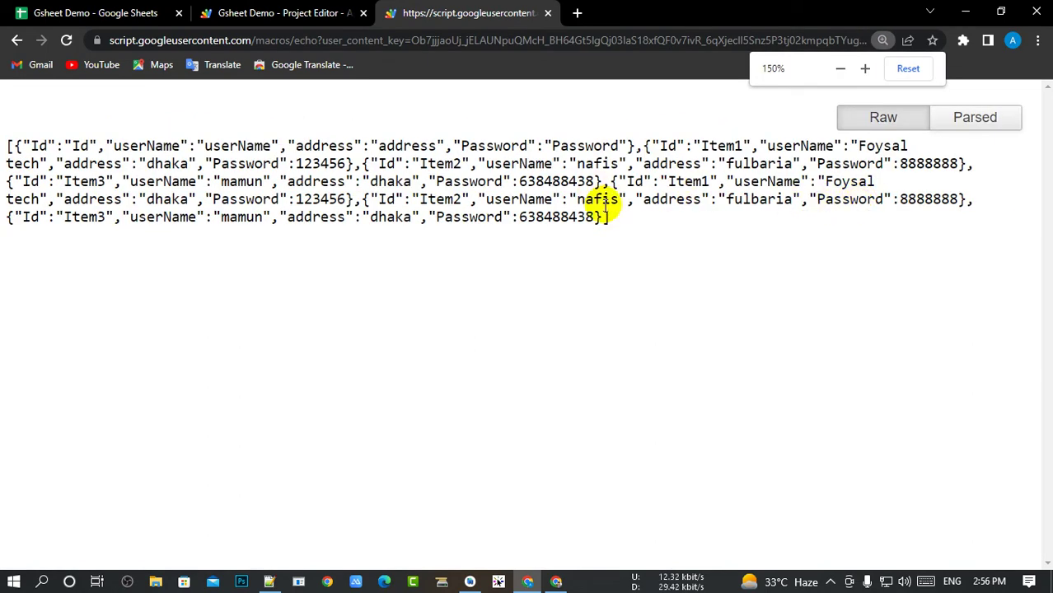
drag(623, 218, 117, 120)
click(597, 168)
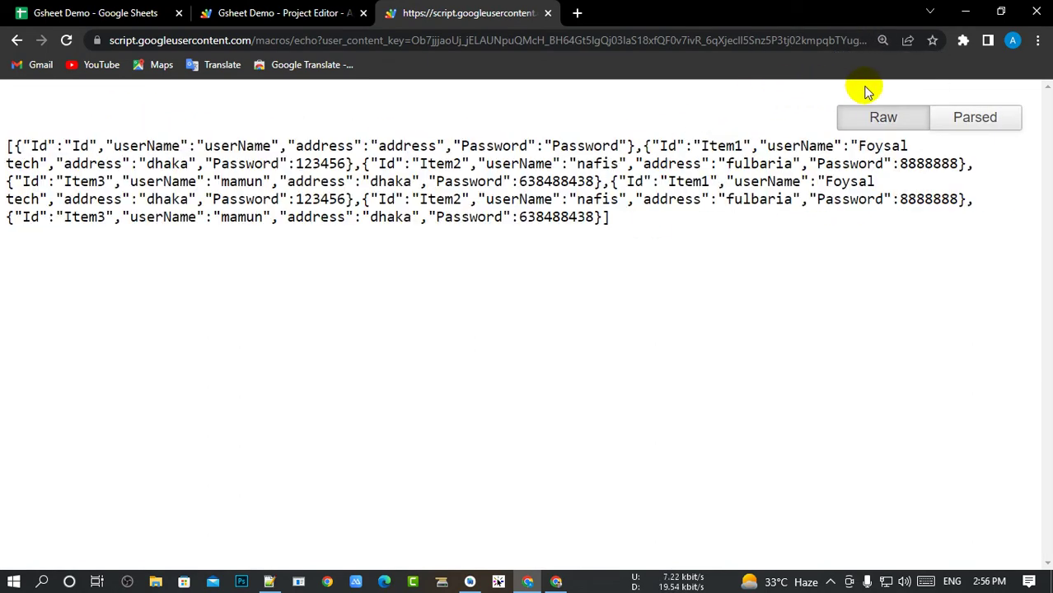
click(964, 41)
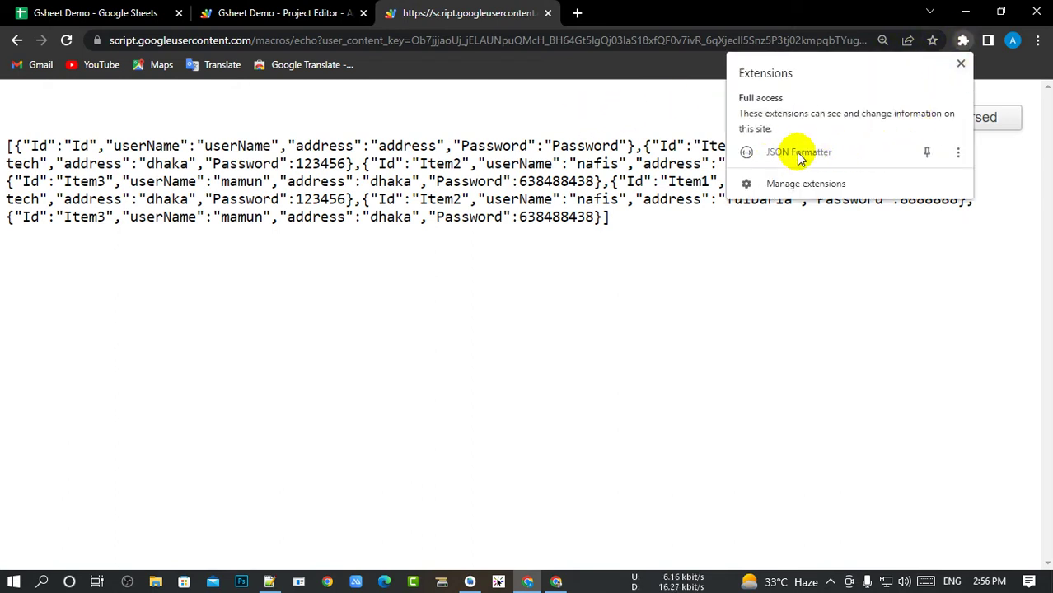
click(802, 227)
click(1039, 42)
mouse_move(898, 259)
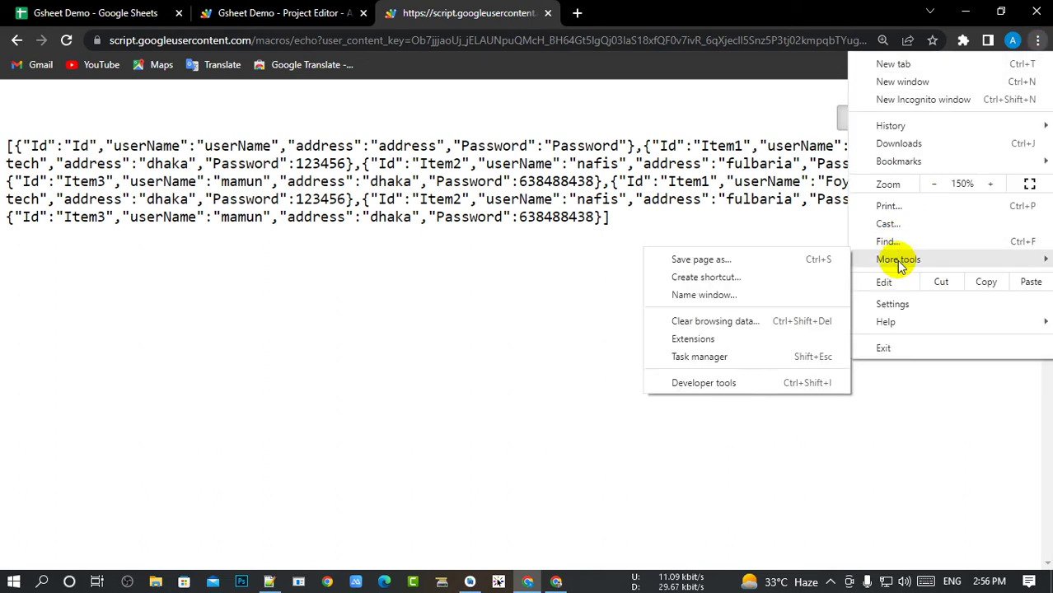
click(703, 344)
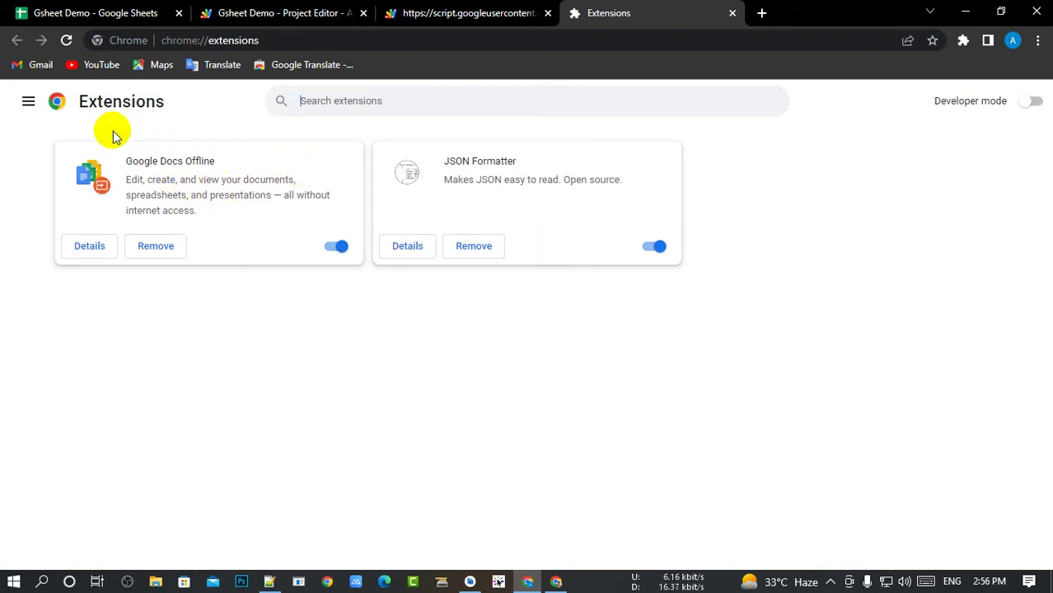
click(27, 102)
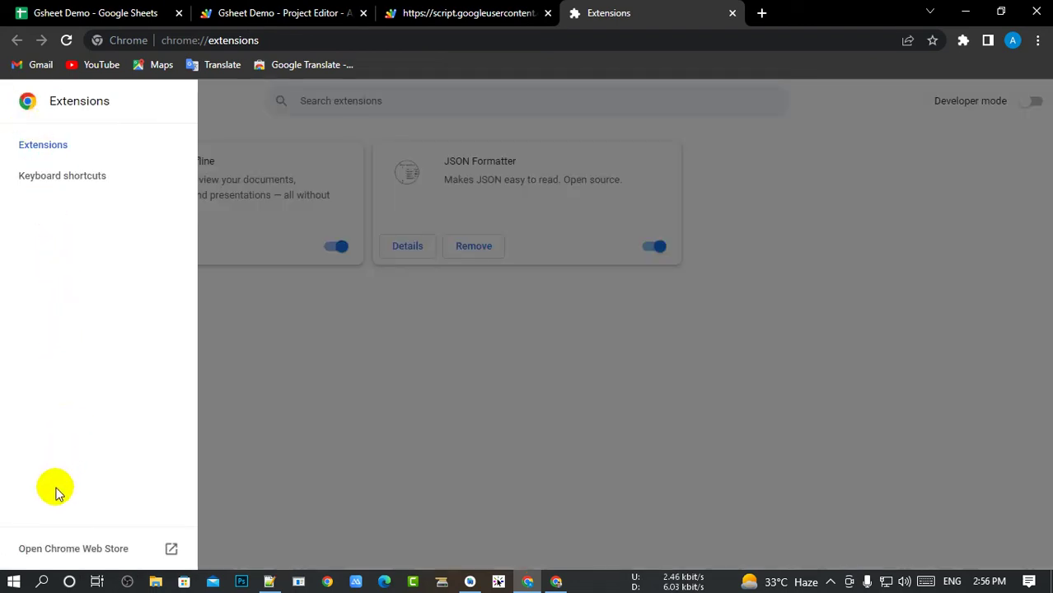
click(72, 550)
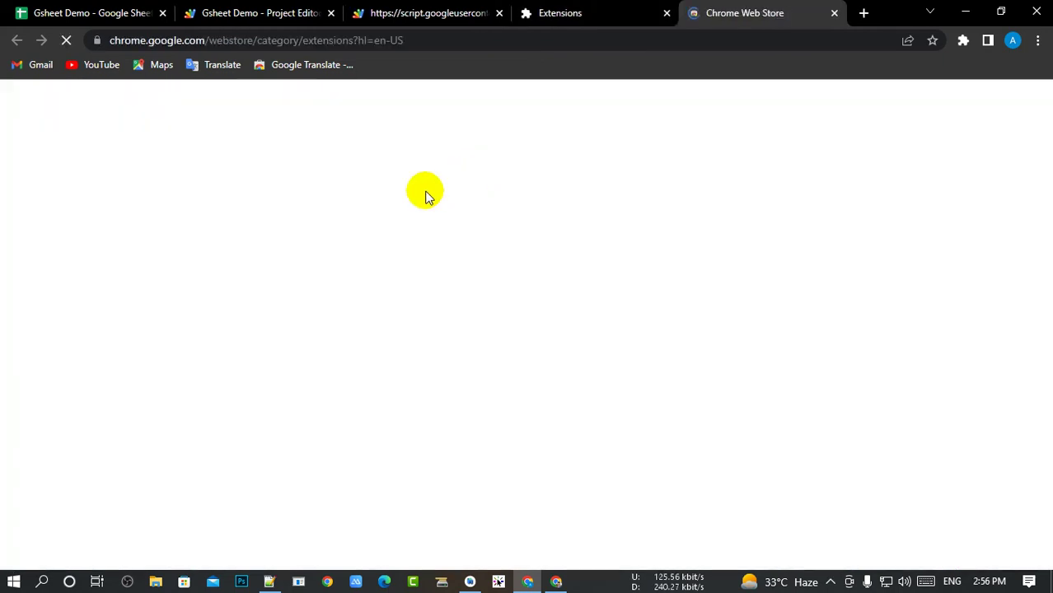
click(197, 157)
text(json)
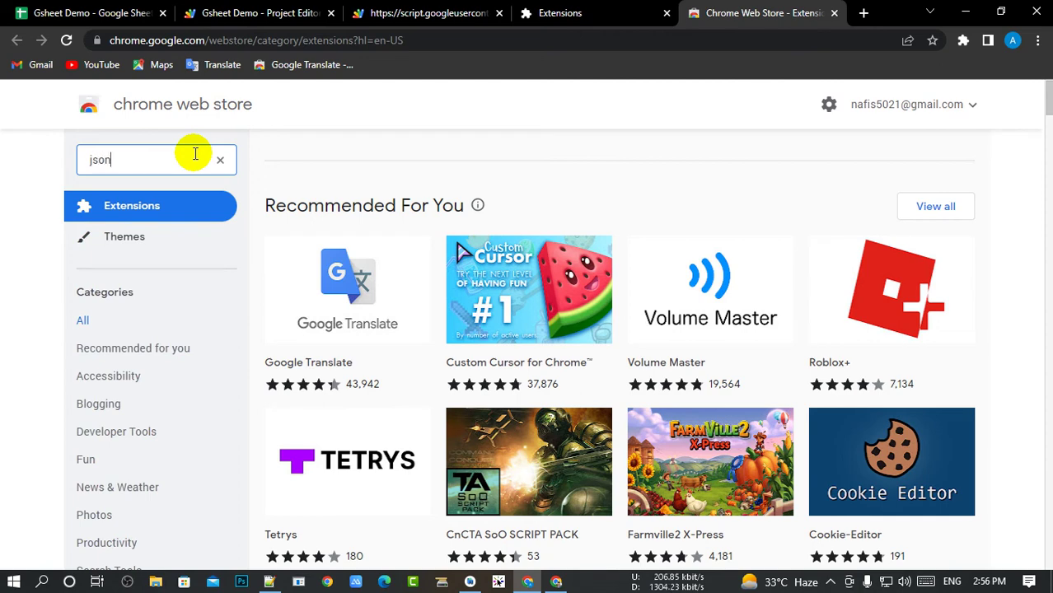
key(Return)
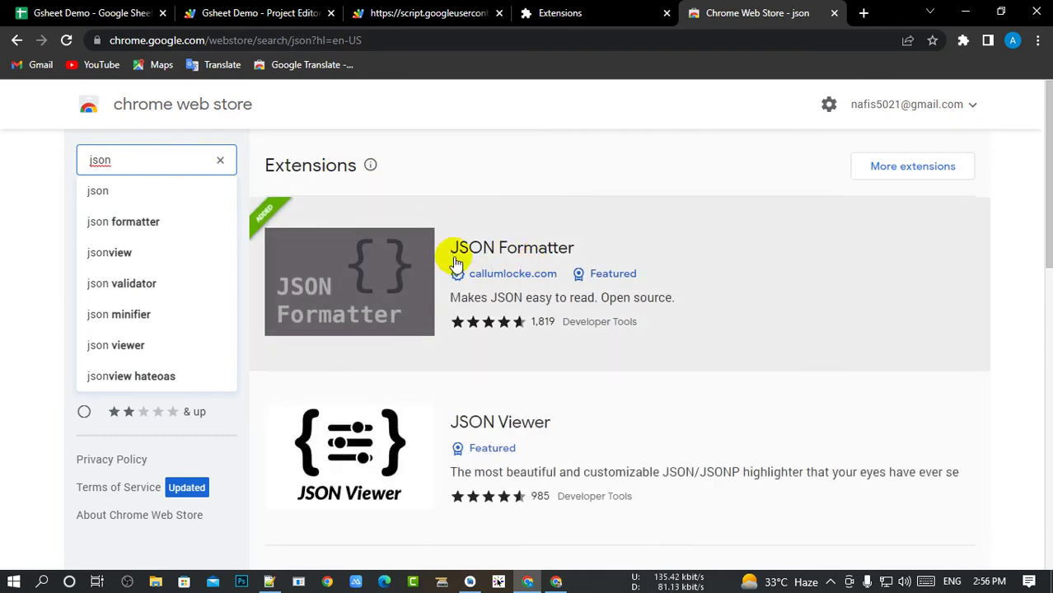
click(645, 236)
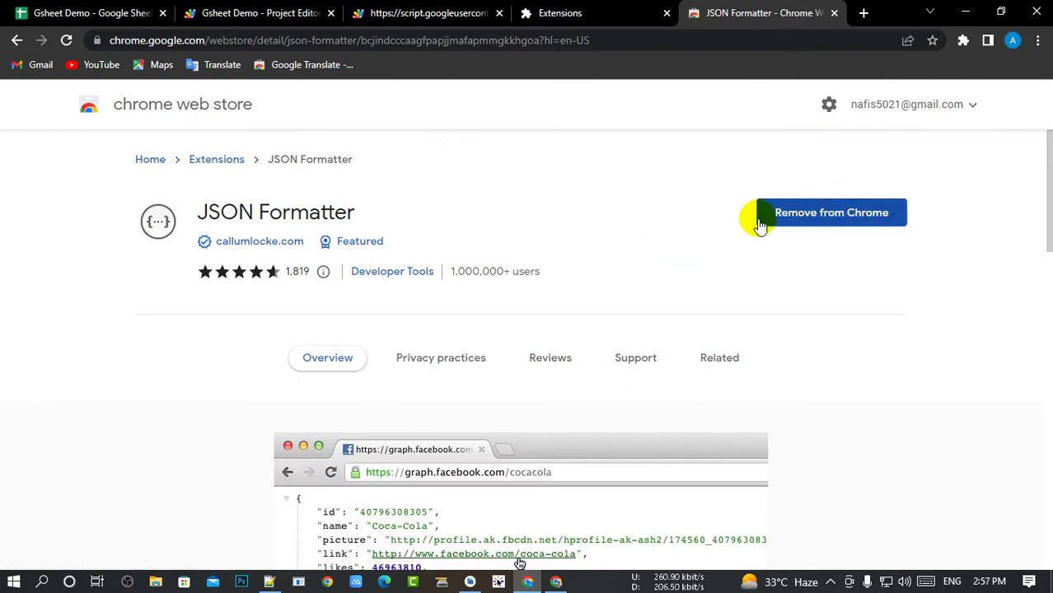
scroll(570, 228, down, 4)
scroll(668, 227, down, 2)
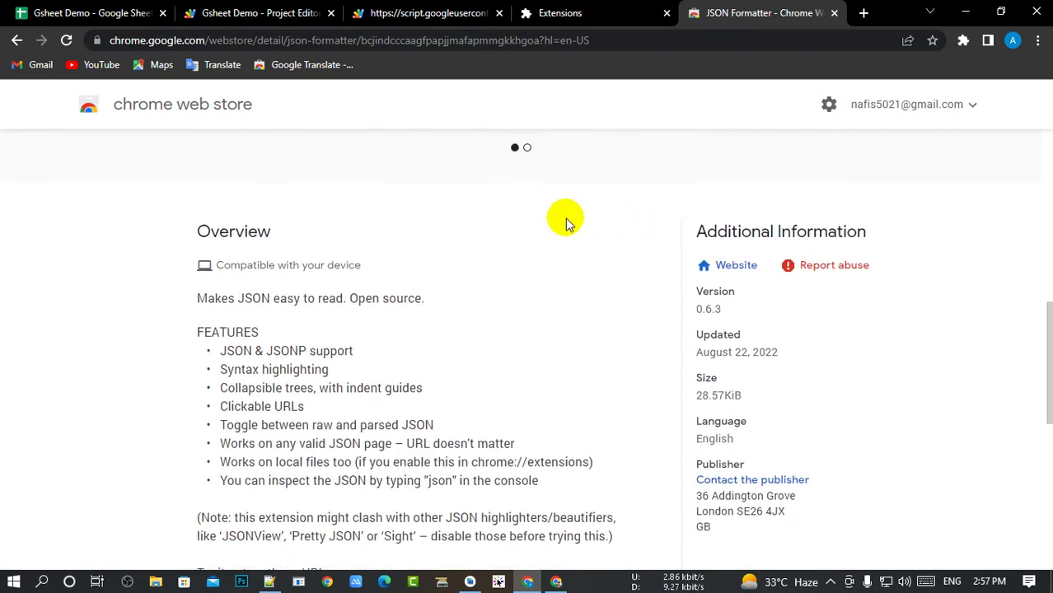
scroll(563, 219, up, 5)
scroll(536, 216, up, 4)
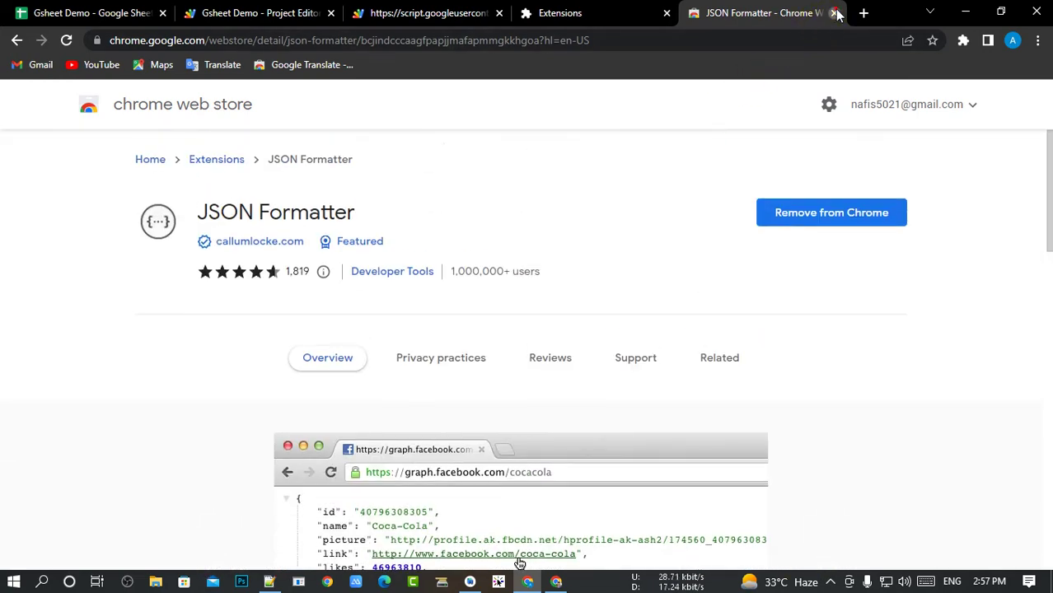
click(835, 13)
Step: Close the extensions page, show the JSON as an indented parsed tree, and dismiss the extensions list
click(733, 14)
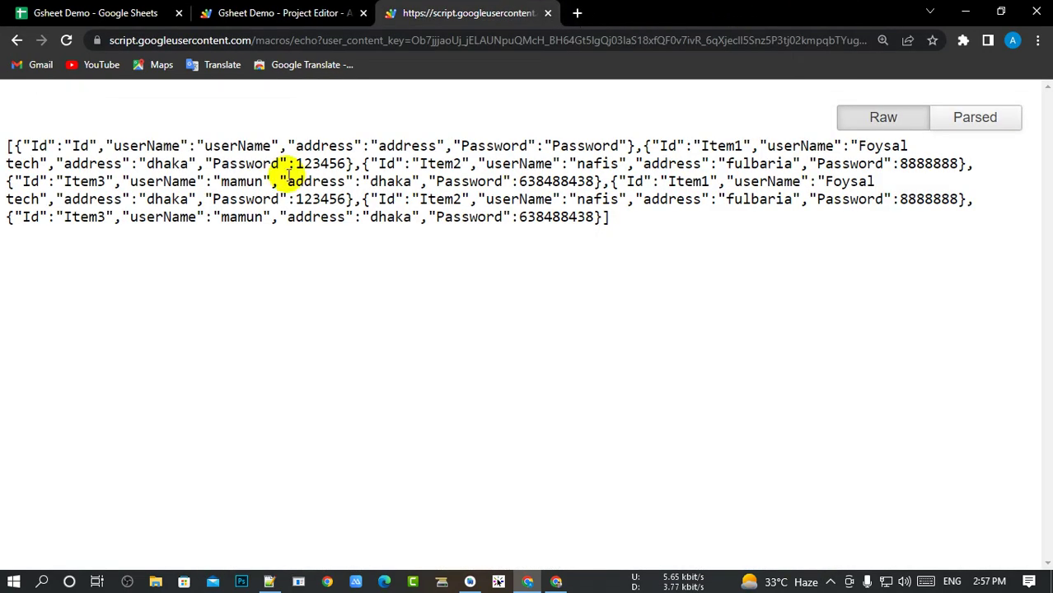
click(981, 121)
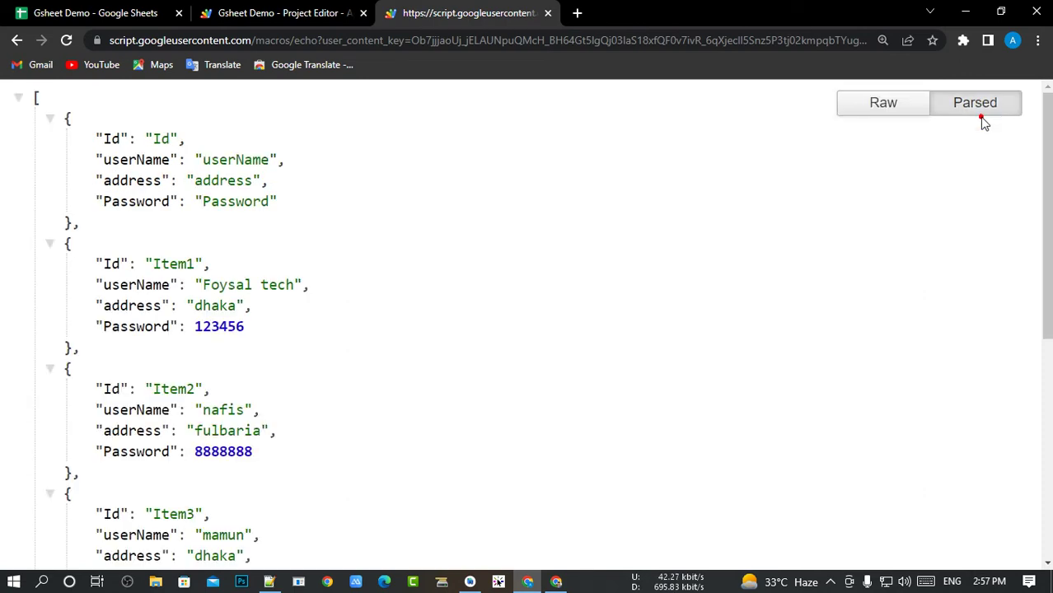
scroll(247, 227, down, 2)
scroll(858, 194, up, 2)
scroll(857, 194, up, 1)
click(963, 41)
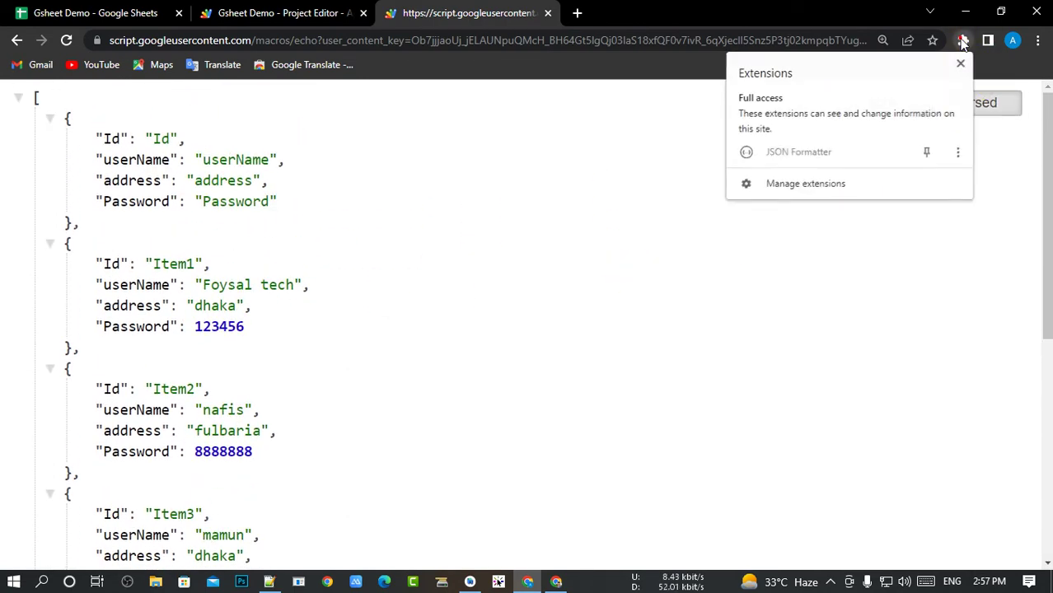
click(794, 153)
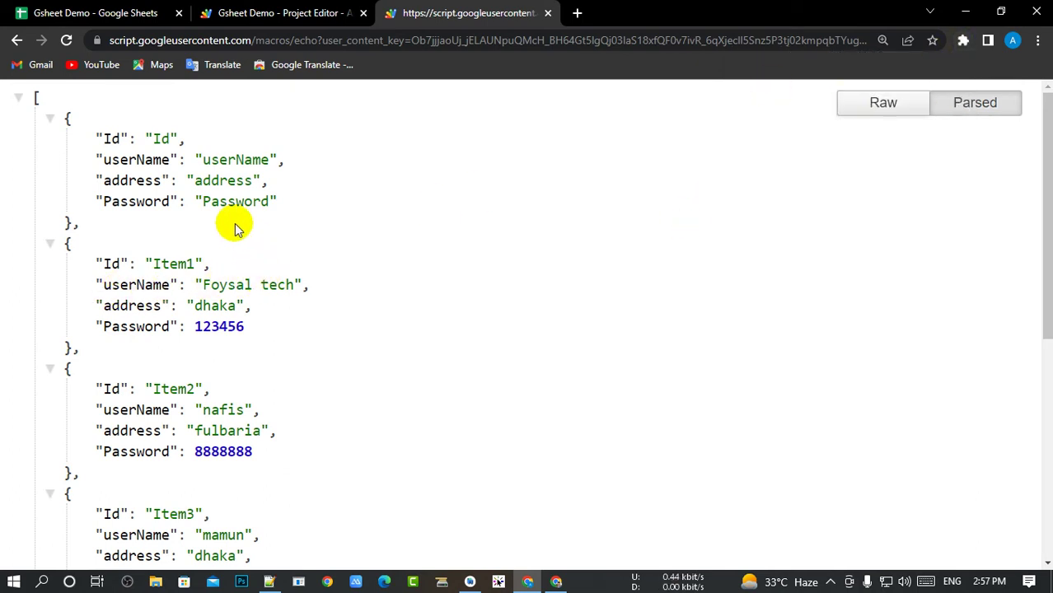
Step: Scroll through the JSON records, then check the script code and the spreadsheet data
scroll(235, 223, down, 2)
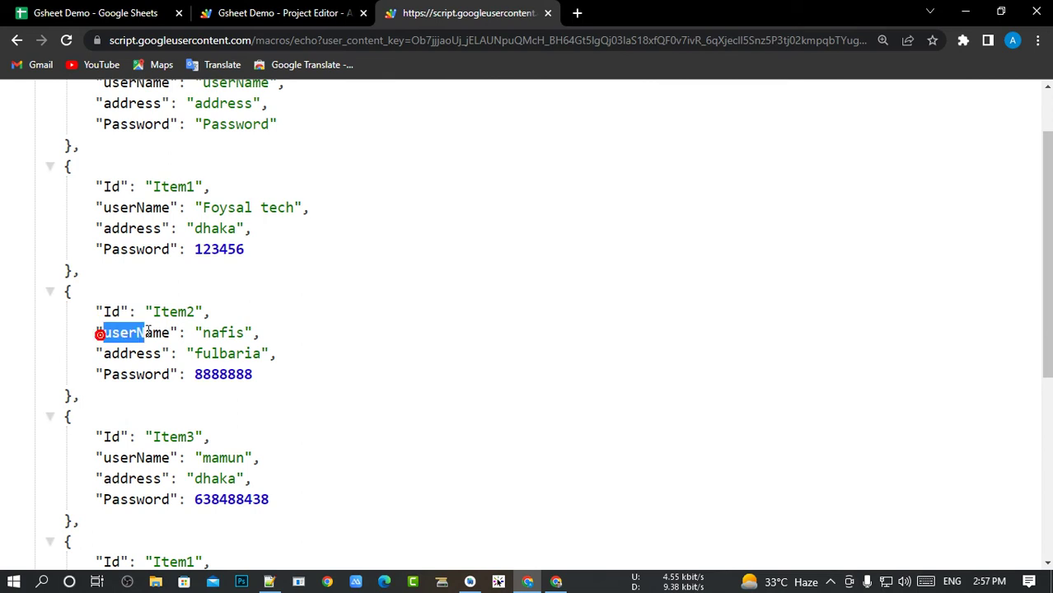
click(344, 333)
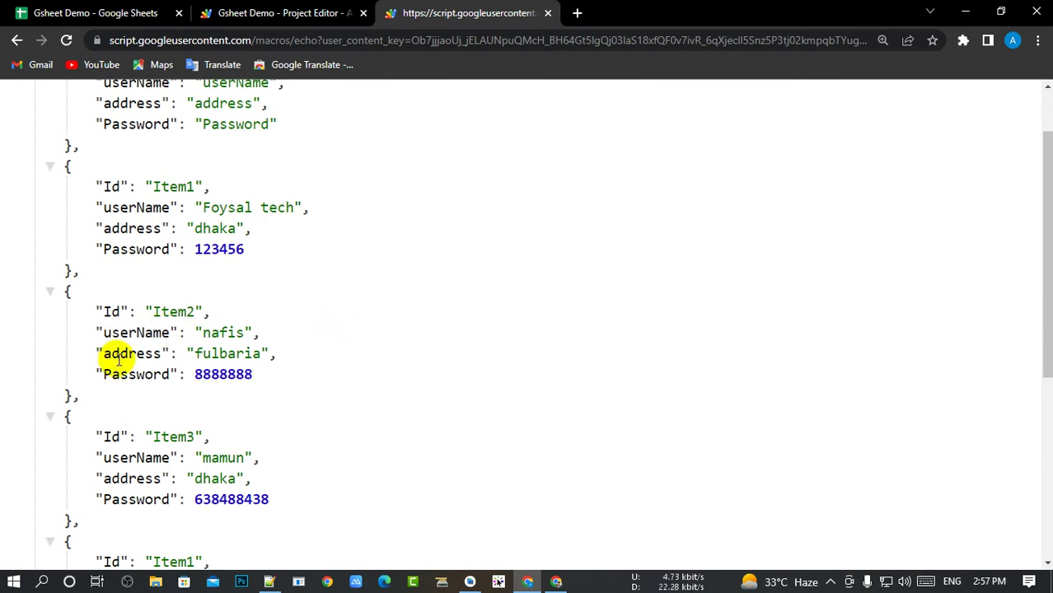
scroll(371, 310, down, 2)
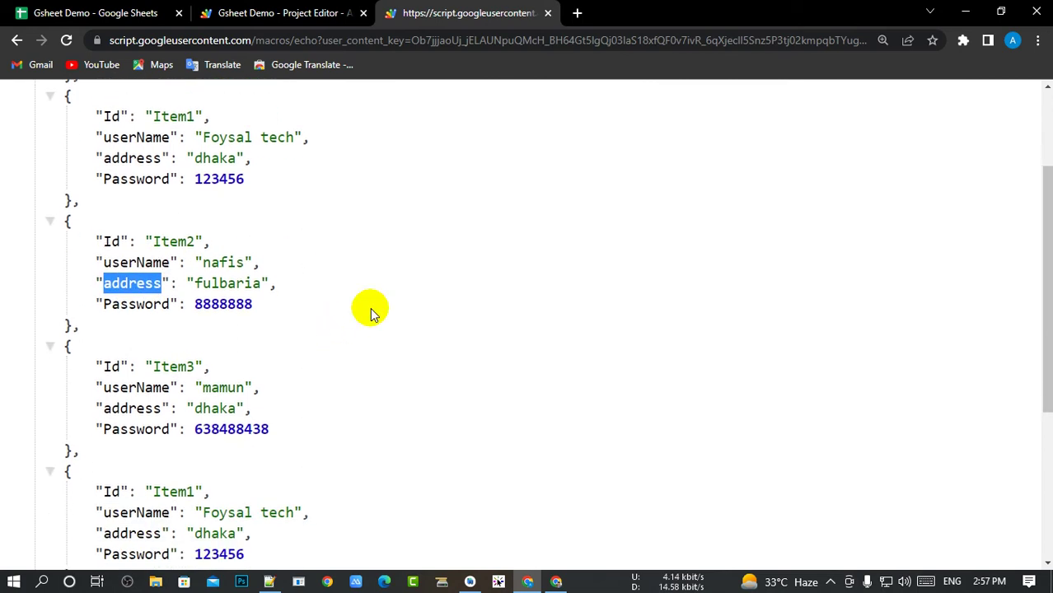
scroll(329, 306, down, 3)
scroll(329, 306, down, 2)
click(220, 10)
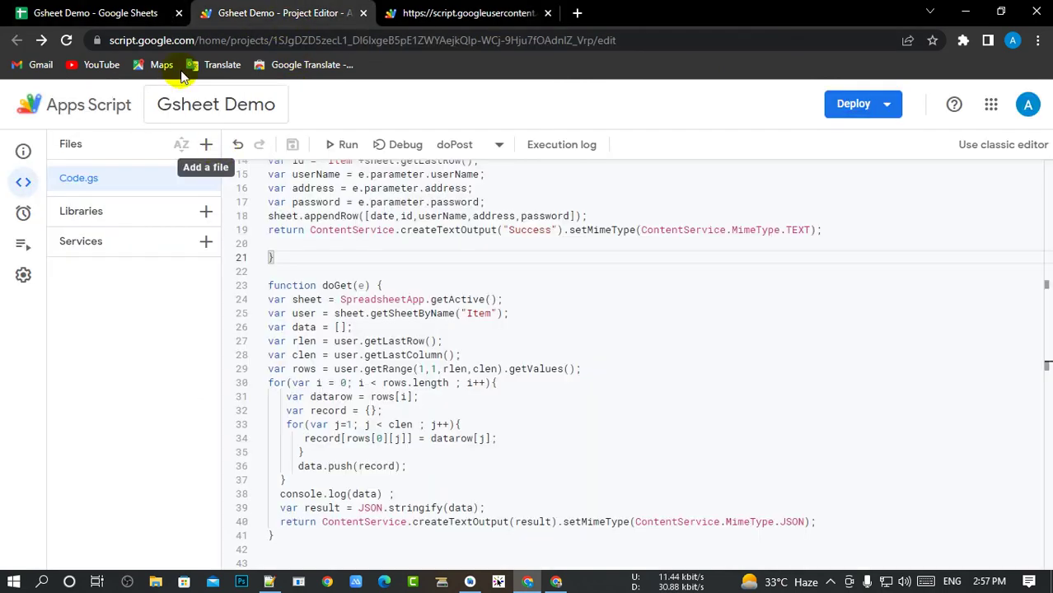
click(103, 11)
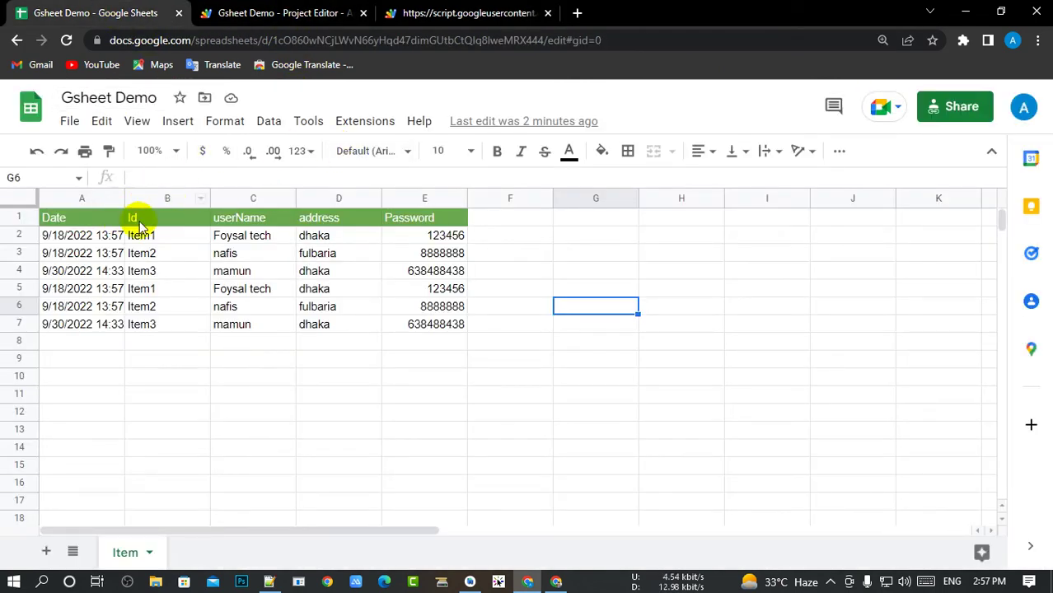
Step: Highlight a value in the Item1 JSON record, then return to the spreadsheet
click(488, 11)
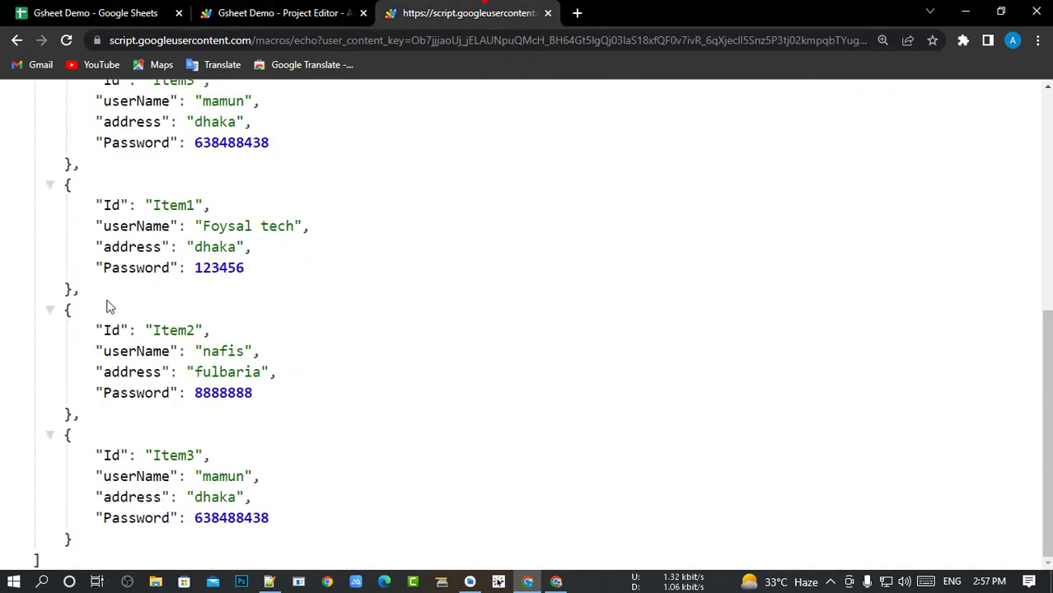
scroll(129, 234, up, 3)
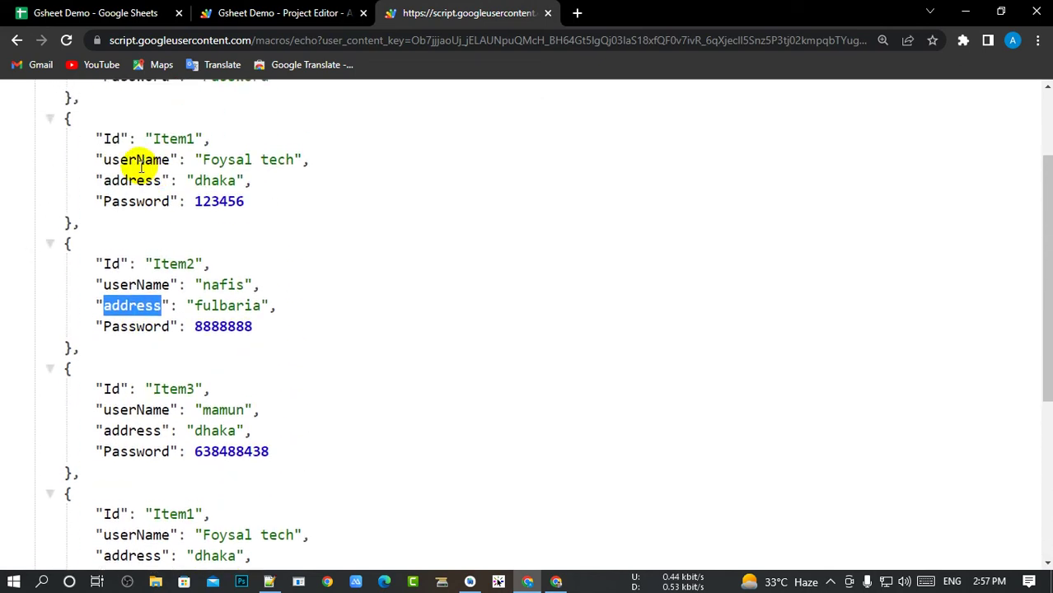
click(284, 201)
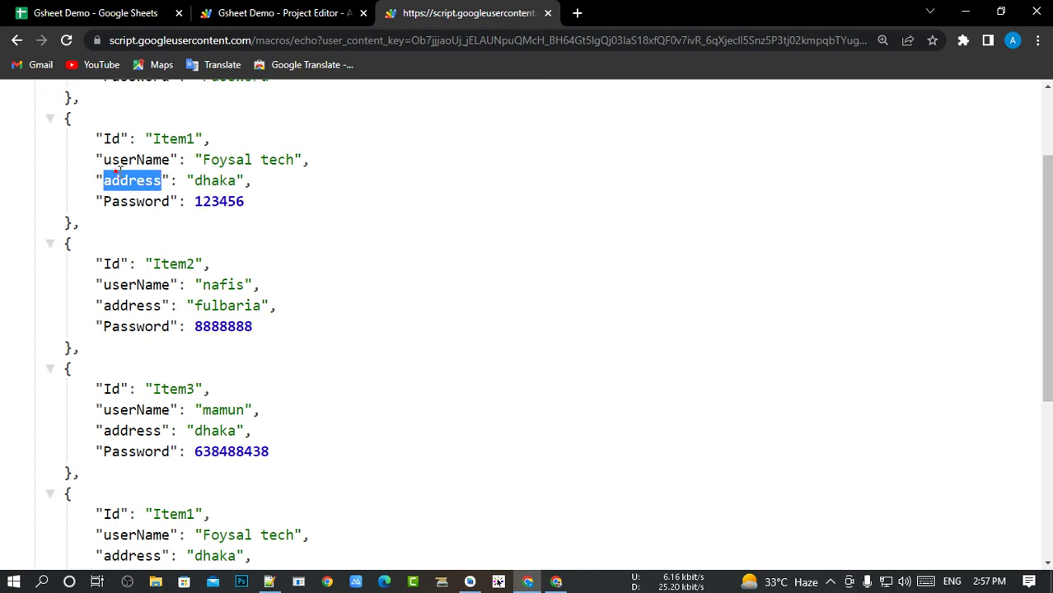
double_click(231, 159)
scroll(115, 252, down, 3)
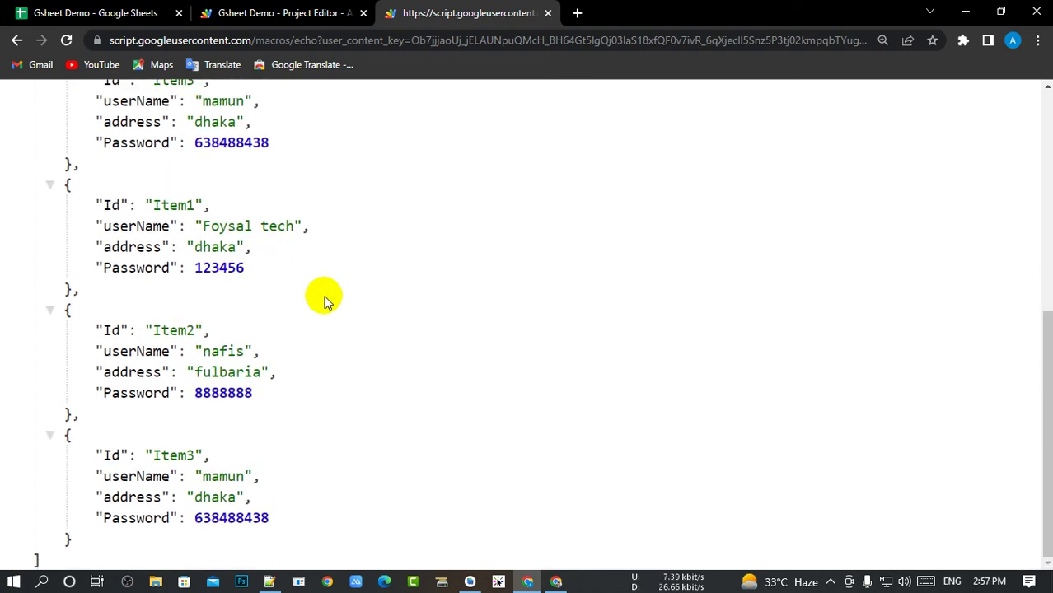
click(132, 12)
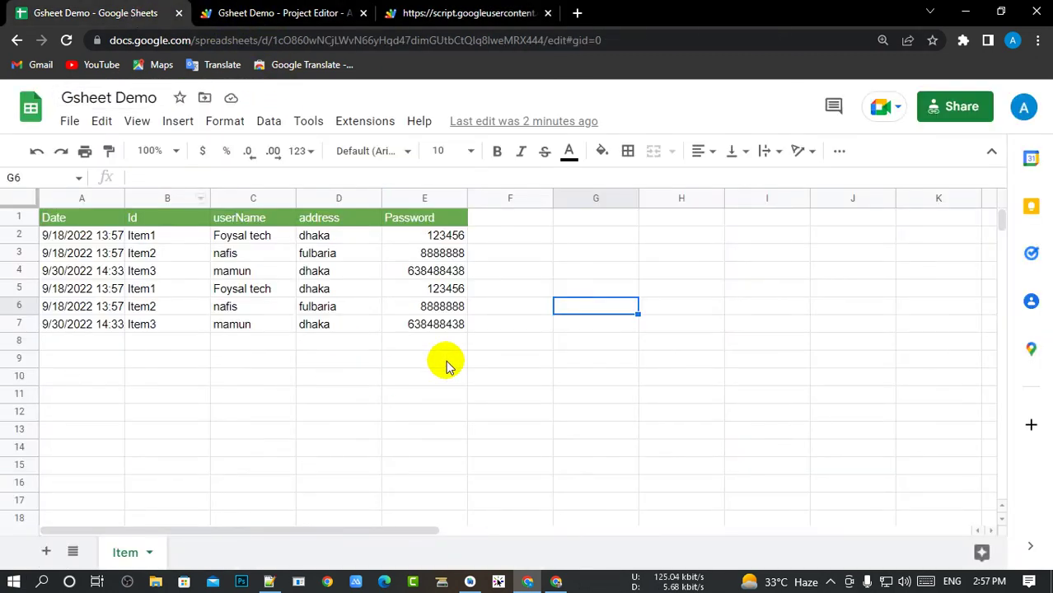
Step: Clear duplicated rows 5–7 and the Item3 row, then reload the JSON output
drag(507, 341, 31, 297)
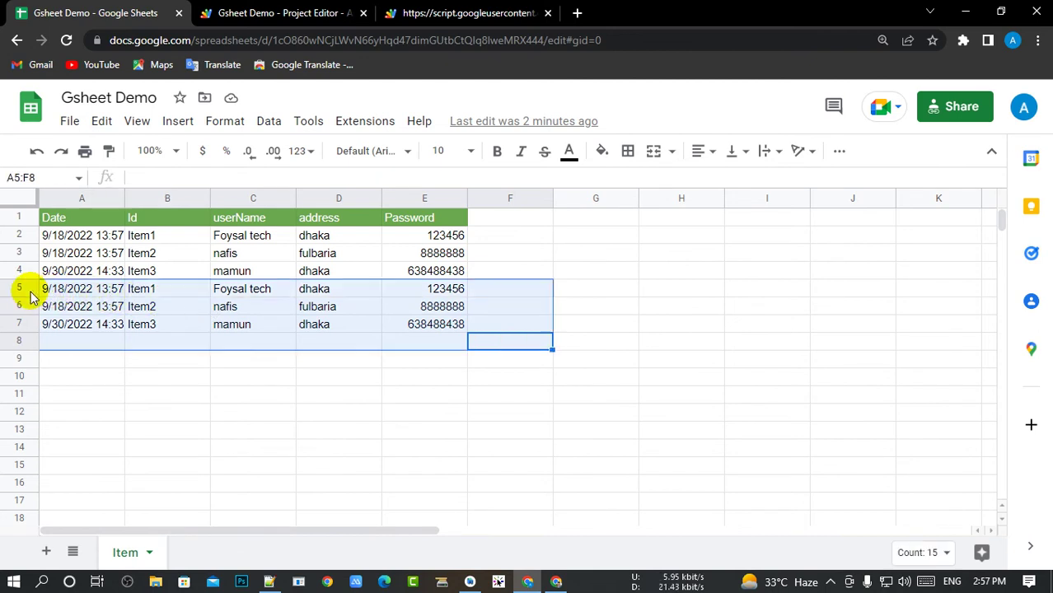
key(Delete)
click(598, 292)
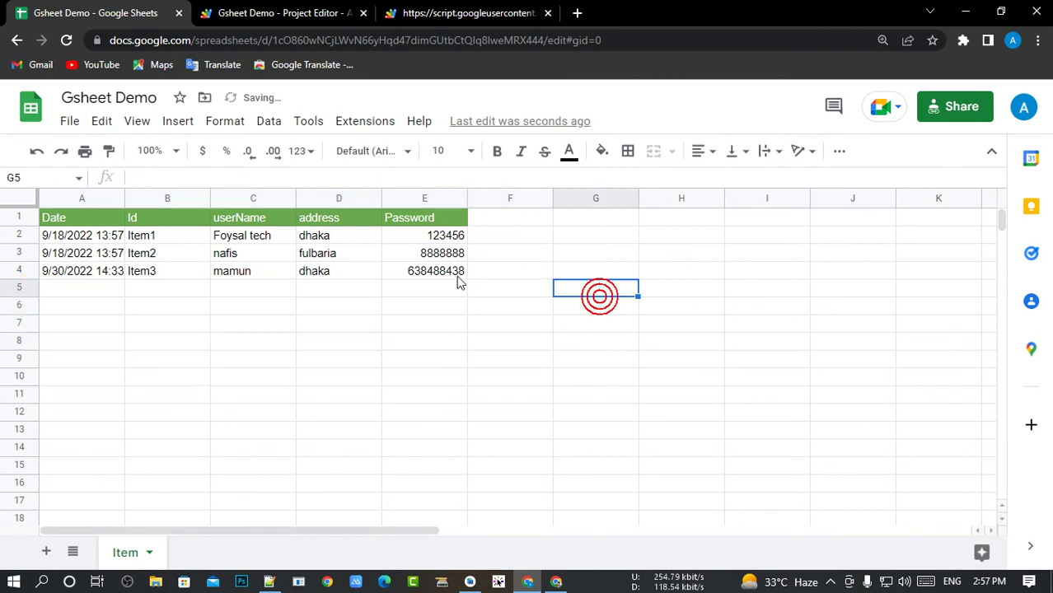
drag(486, 276, 1, 280)
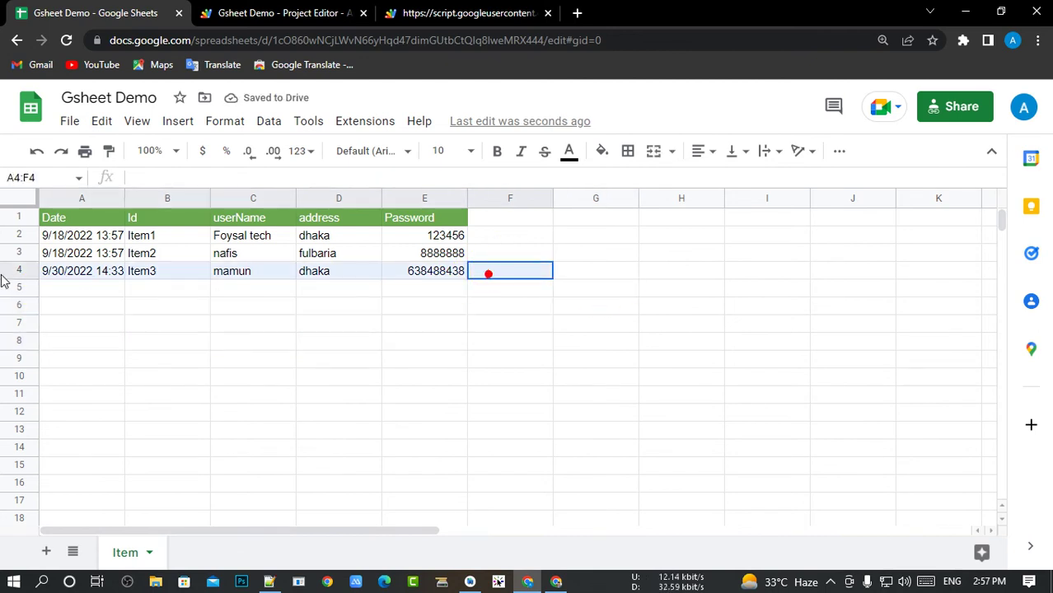
key(Delete)
click(583, 307)
click(467, 11)
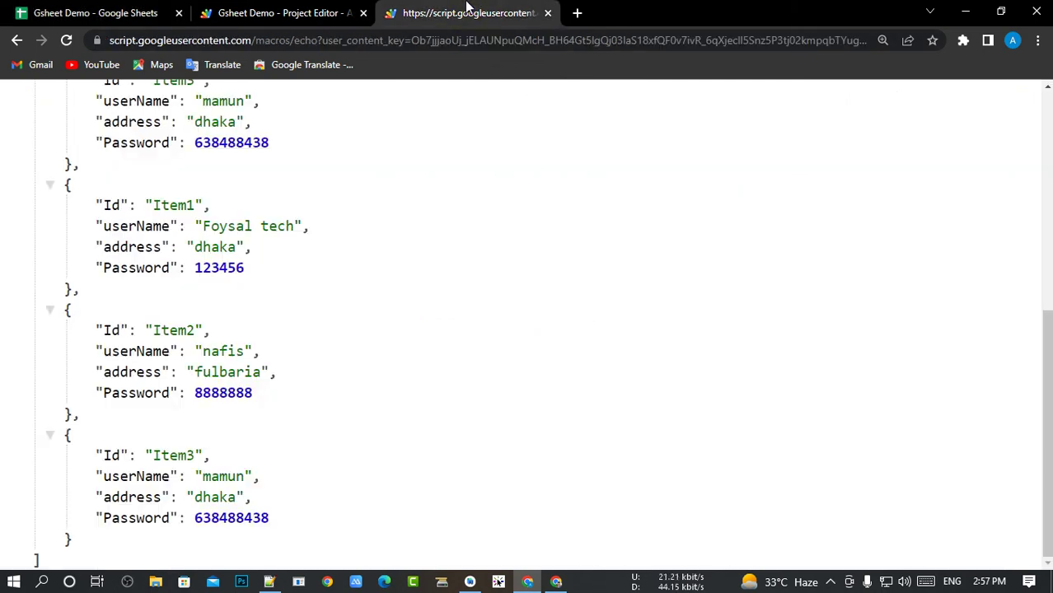
click(69, 43)
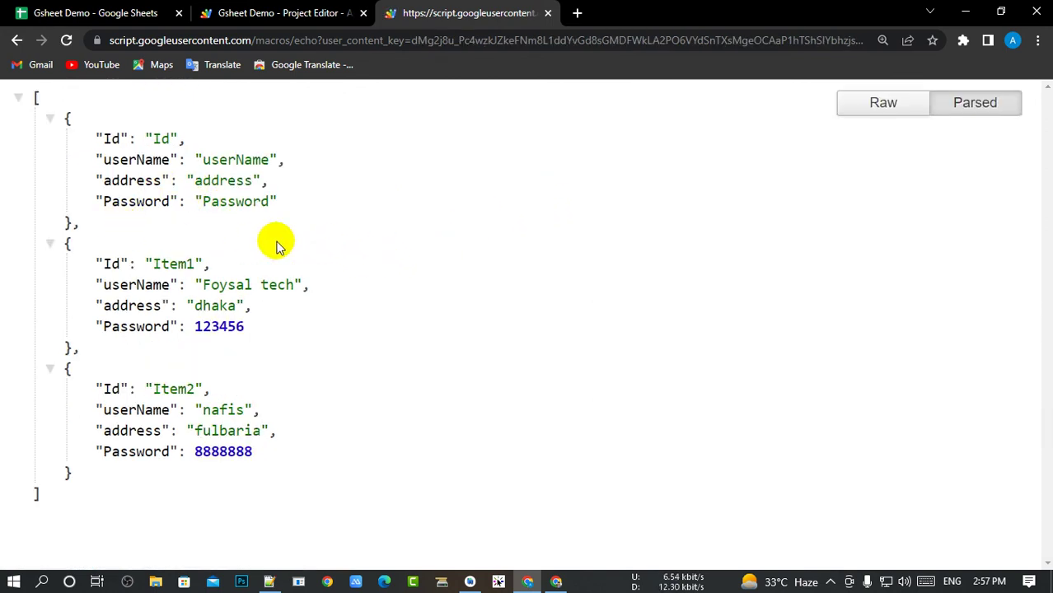
Step: Inspect the header and Item2 JSON records, collapsing and re-expanding the first object, then return to Code.gs
mouse_move(100, 477)
mouse_down()
mouse_move(72, 443)
mouse_move(83, 231)
mouse_up()
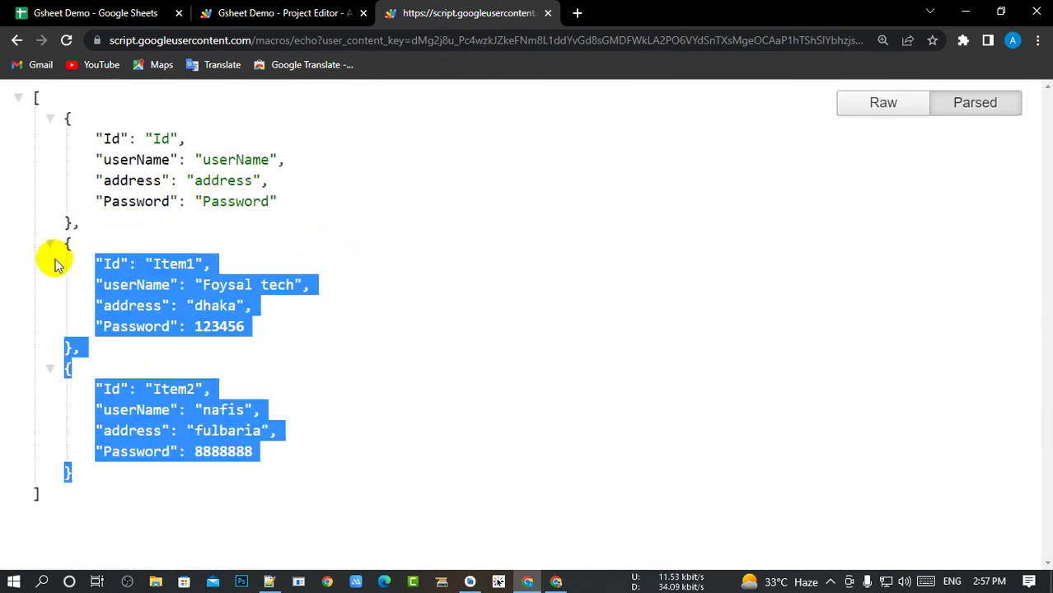
click(472, 219)
click(50, 119)
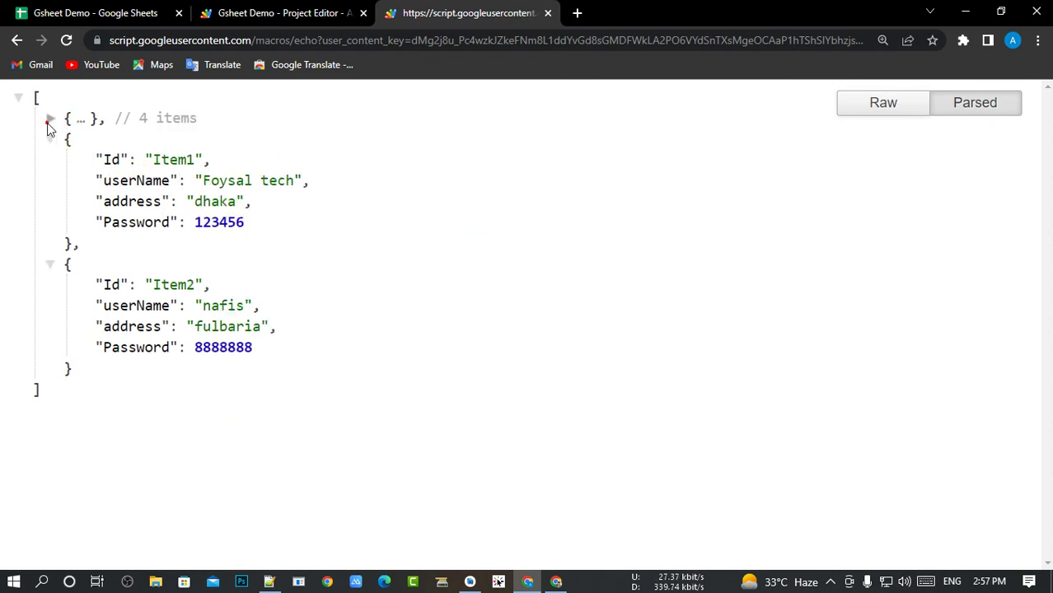
click(48, 121)
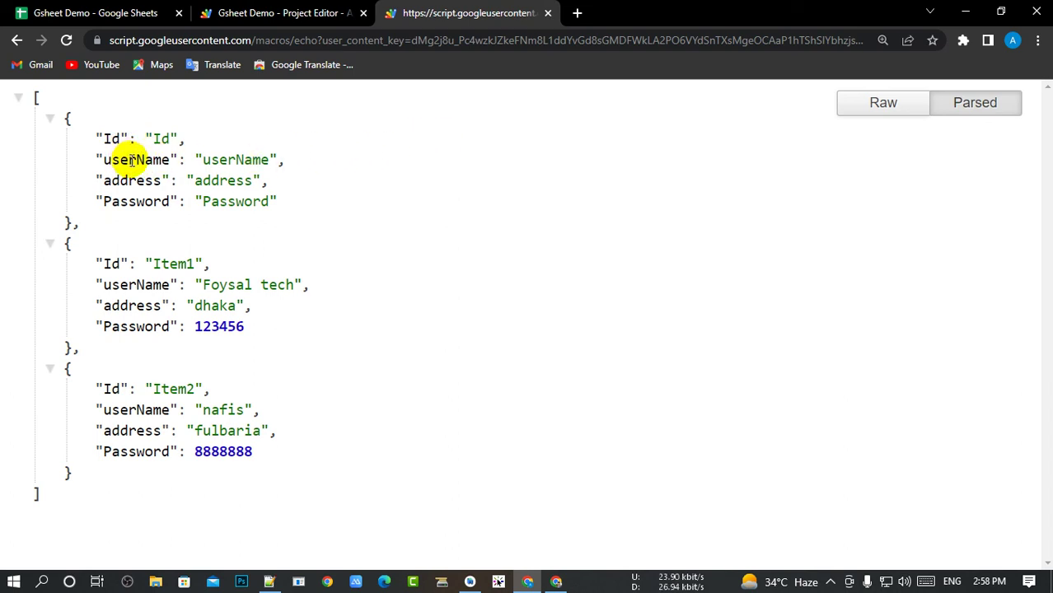
click(218, 161)
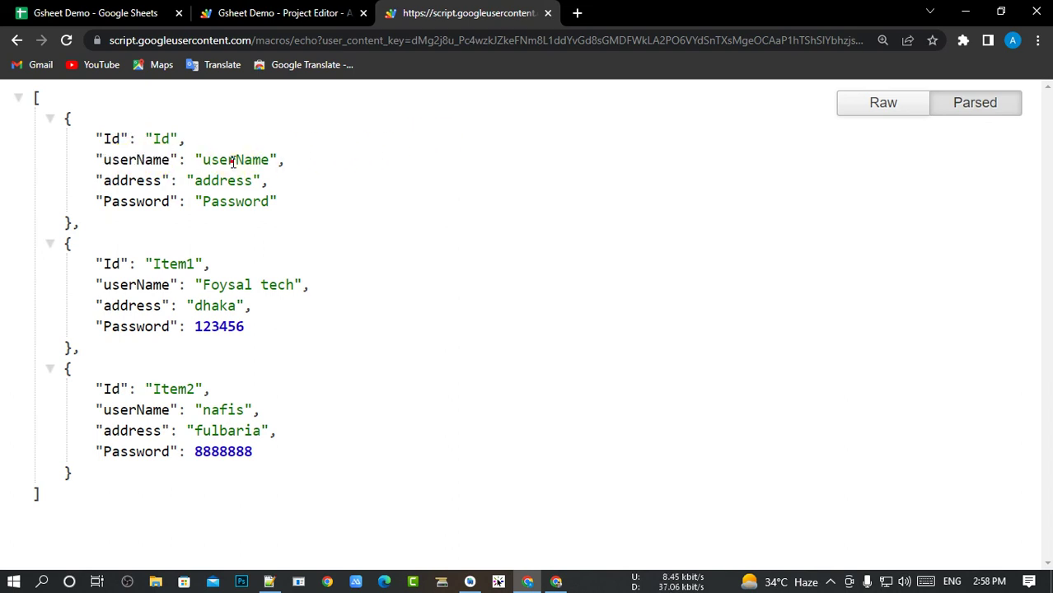
double_click(223, 181)
drag(95, 213, 46, 132)
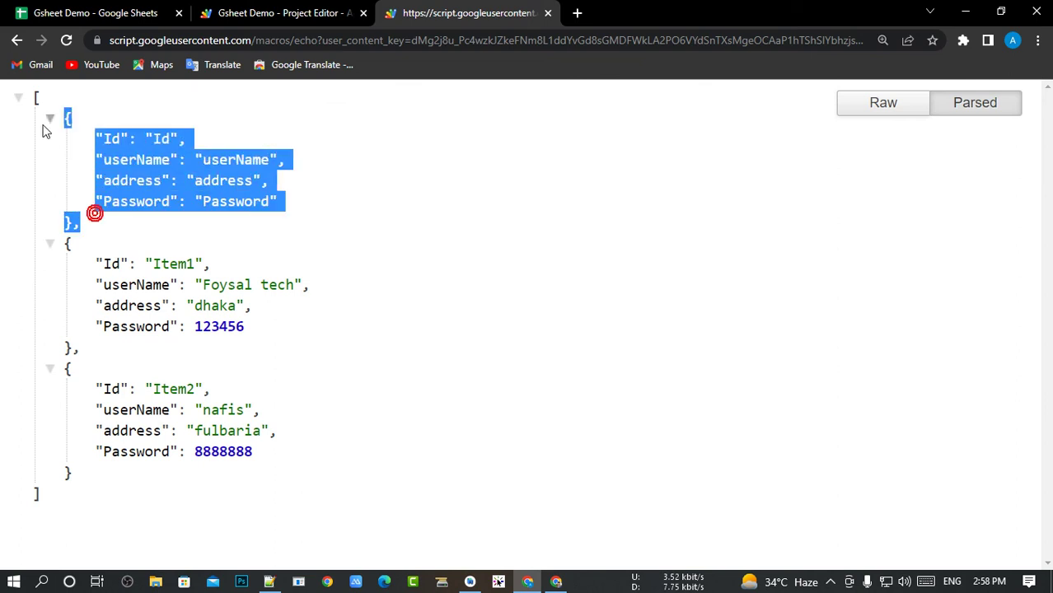
click(188, 146)
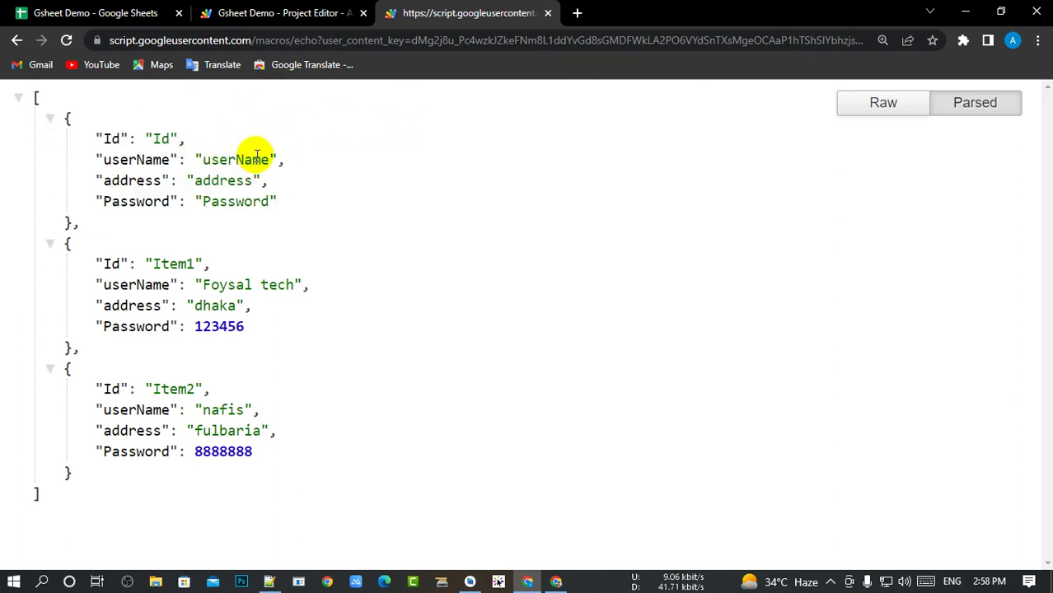
click(280, 14)
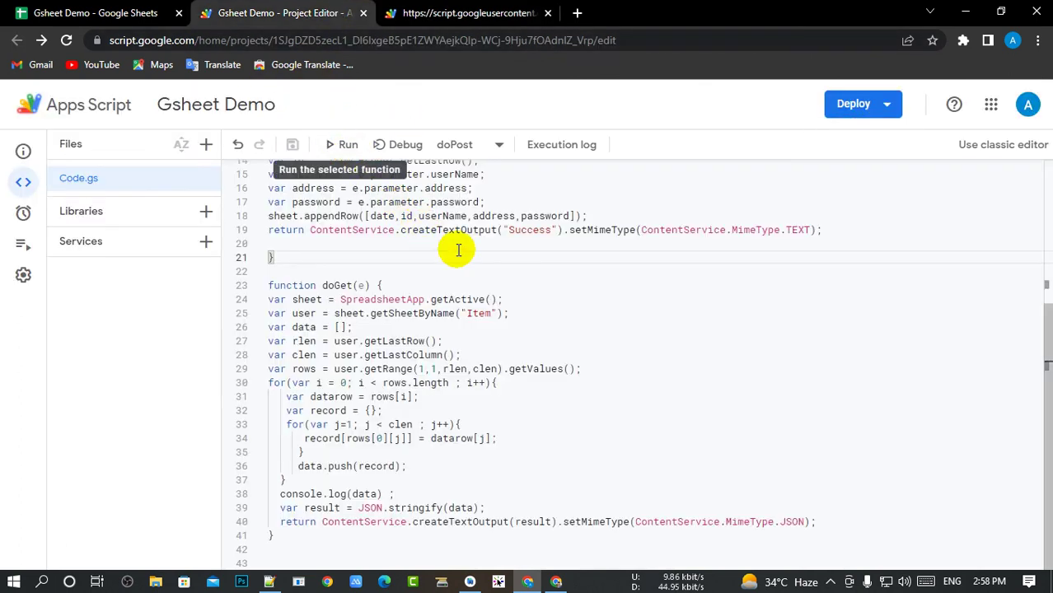
click(558, 582)
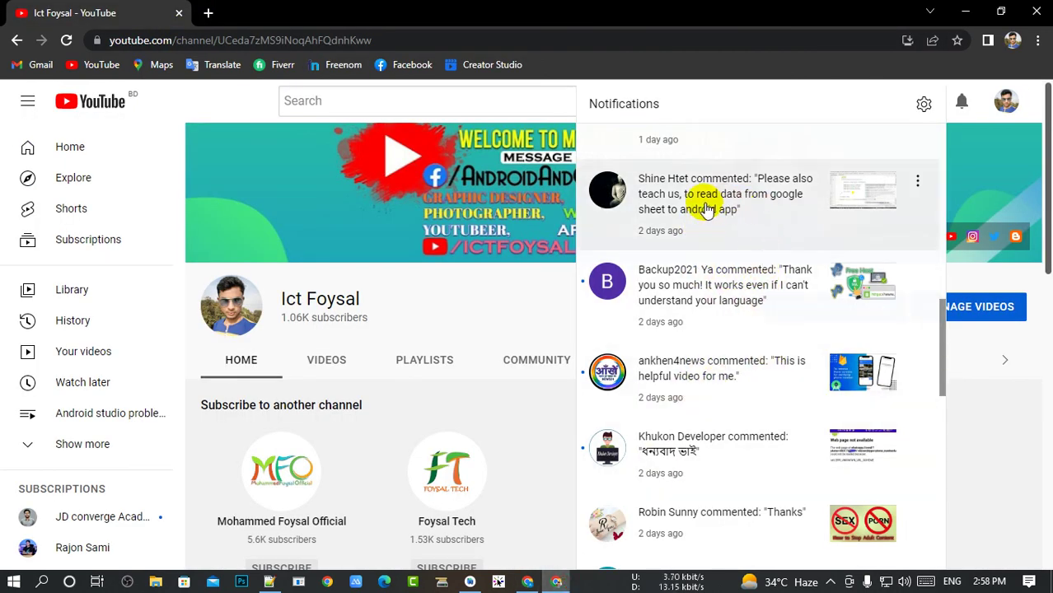
click(704, 205)
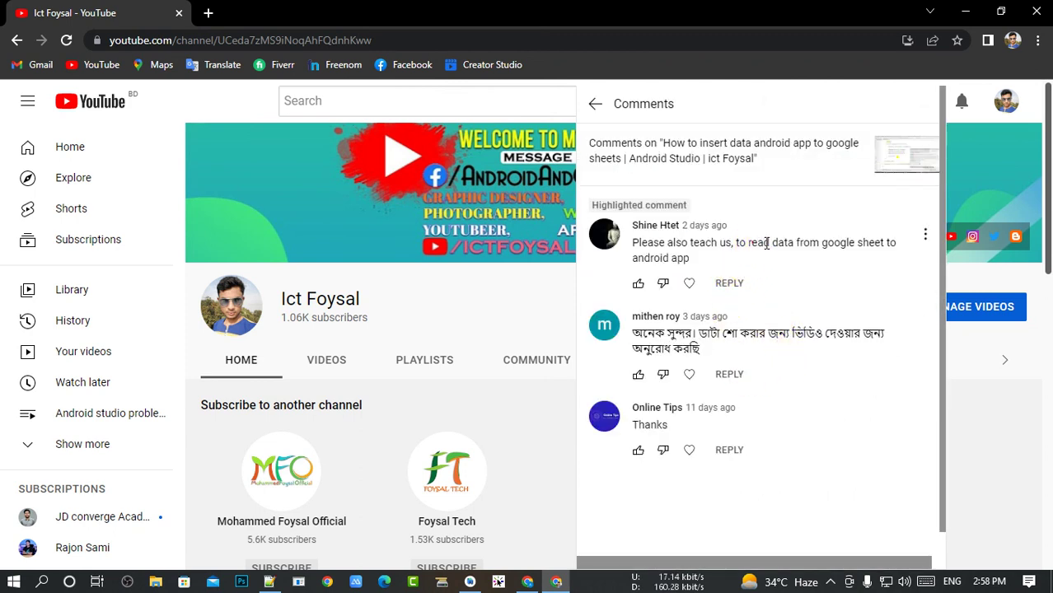
drag(749, 243, 863, 239)
click(791, 238)
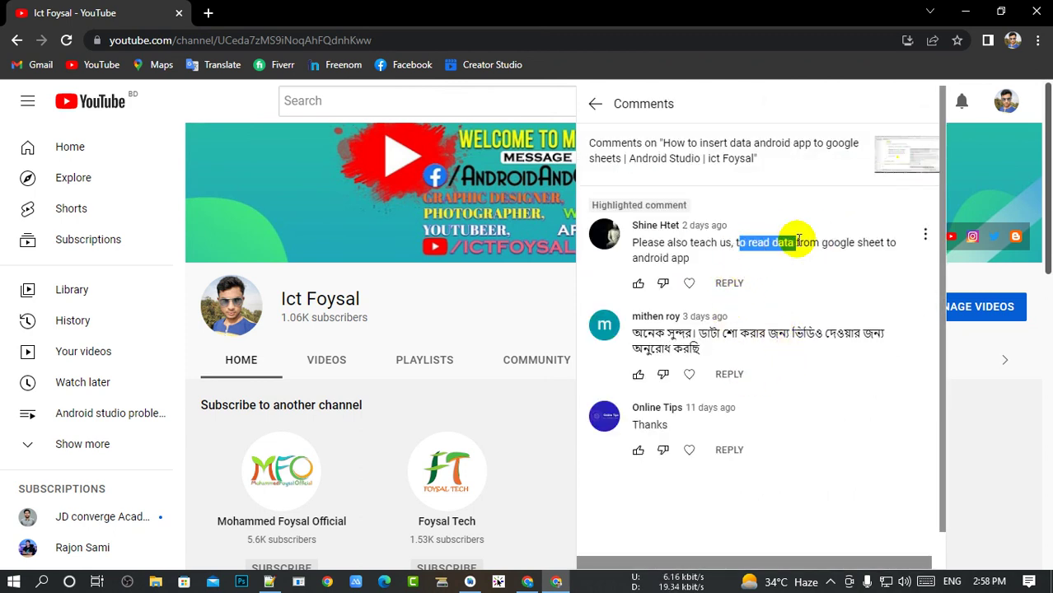
mouse_move(492, 206)
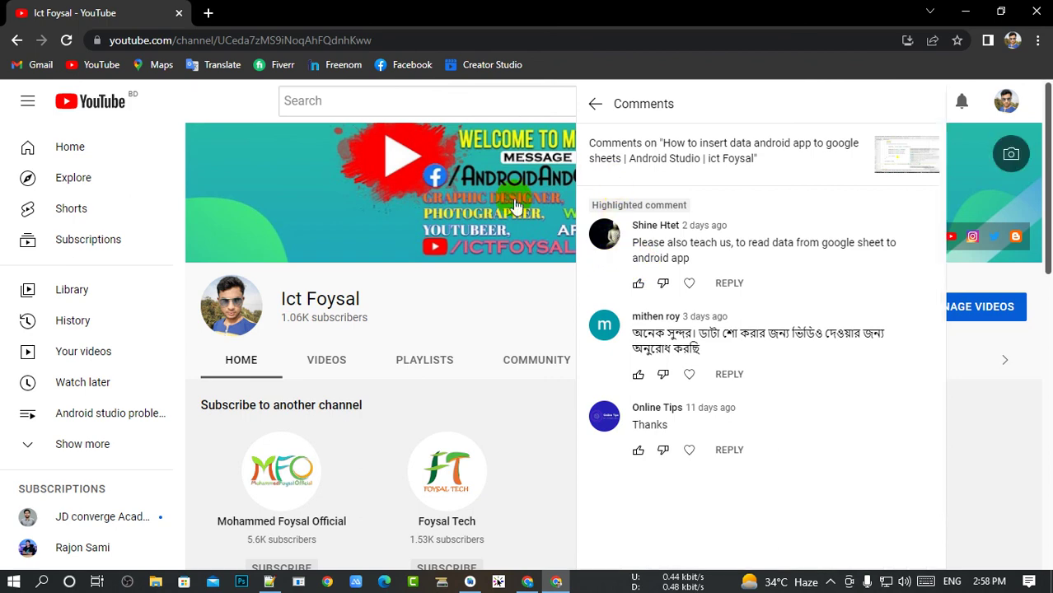
click(527, 582)
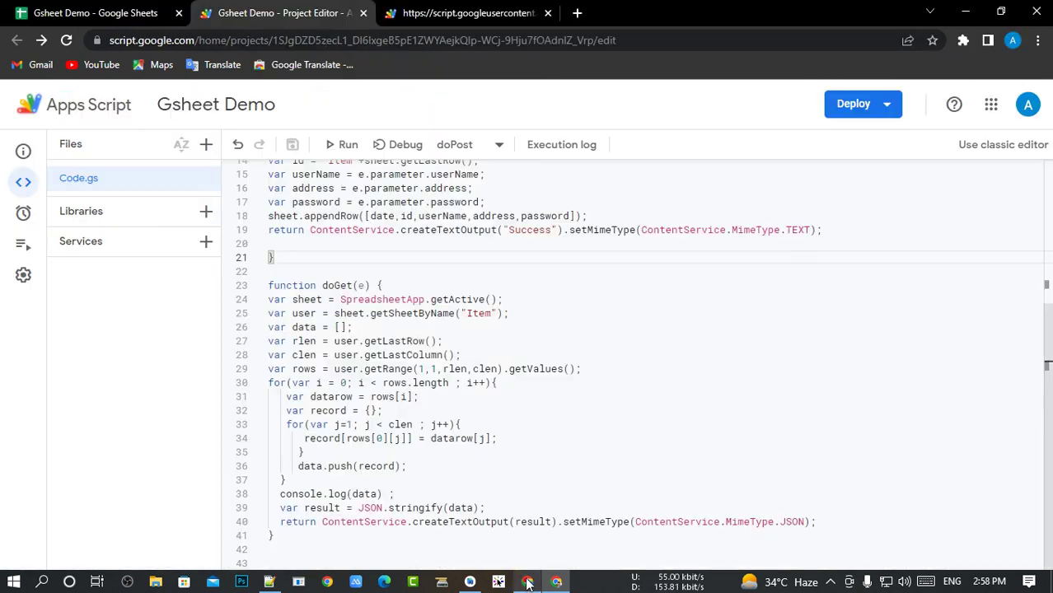